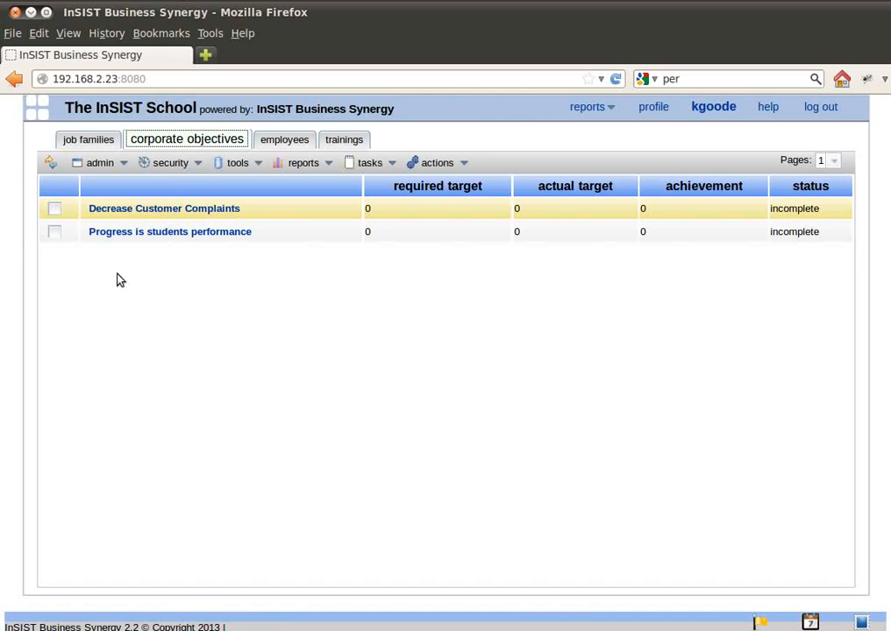
Open the department objective "Enhance Customer interaction techniques" under "Decrease Customer Complaints" and view the department it is assigned to.
{"action": "left_click", "coordinate": [162, 211]}
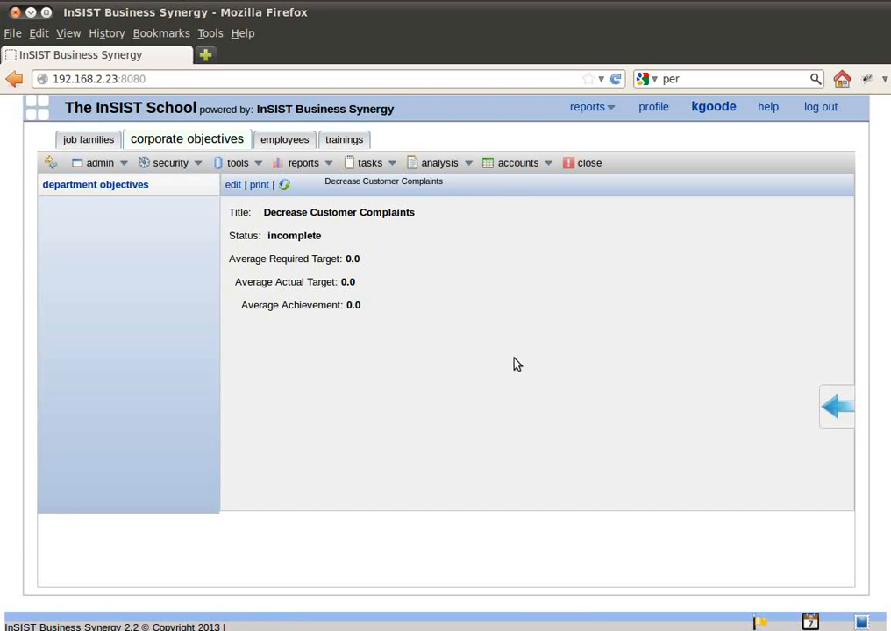
{"action": "left_click", "coordinate": [72, 187]}
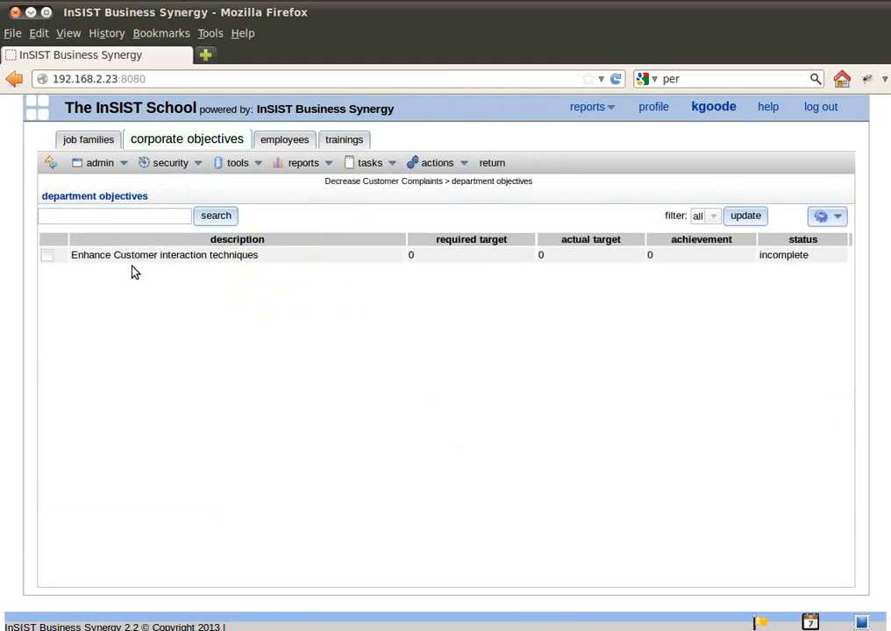
{"action": "left_click", "coordinate": [274, 259]}
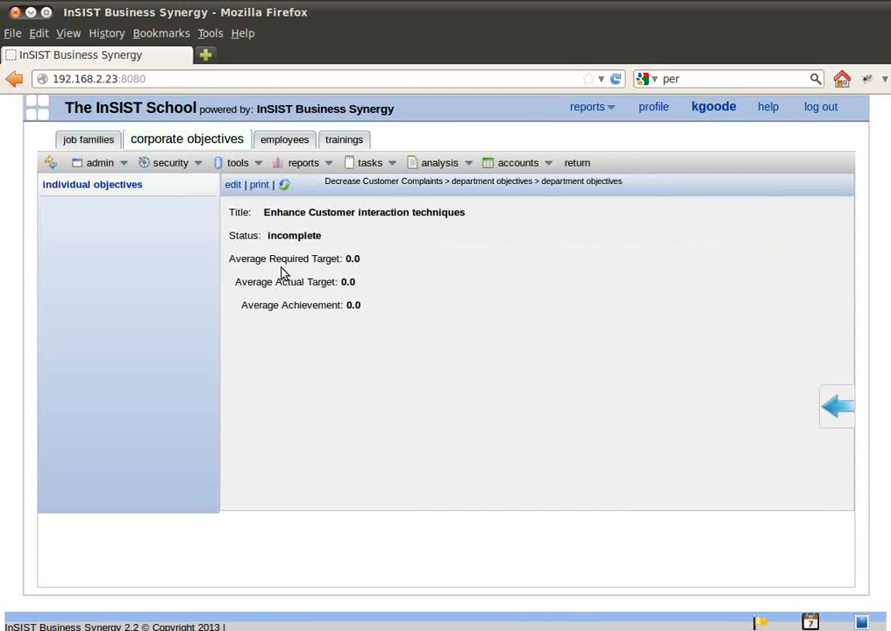
{"action": "left_click", "coordinate": [362, 166]}
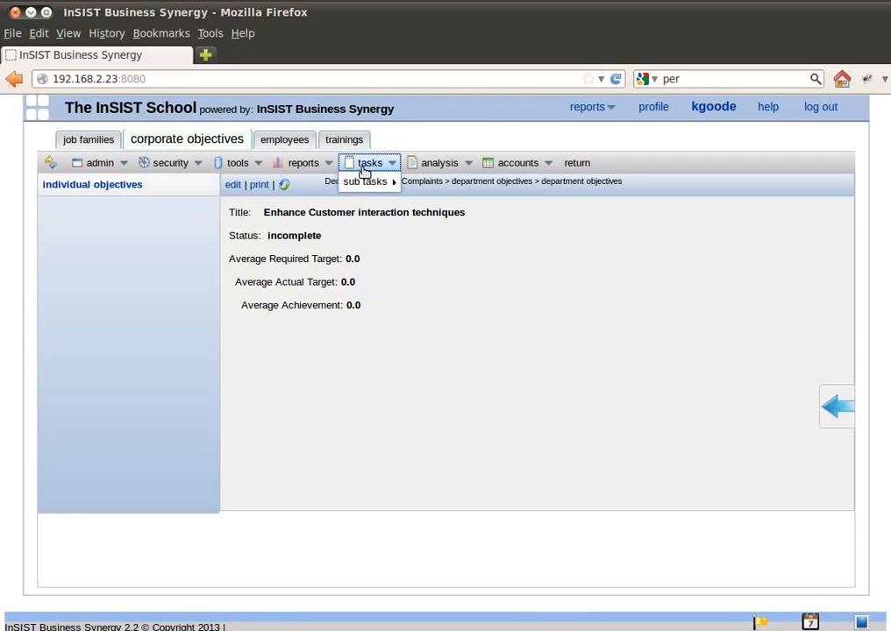
{"action": "mouse_move", "coordinate": [361, 185]}
{"action": "left_click", "coordinate": [451, 191]}
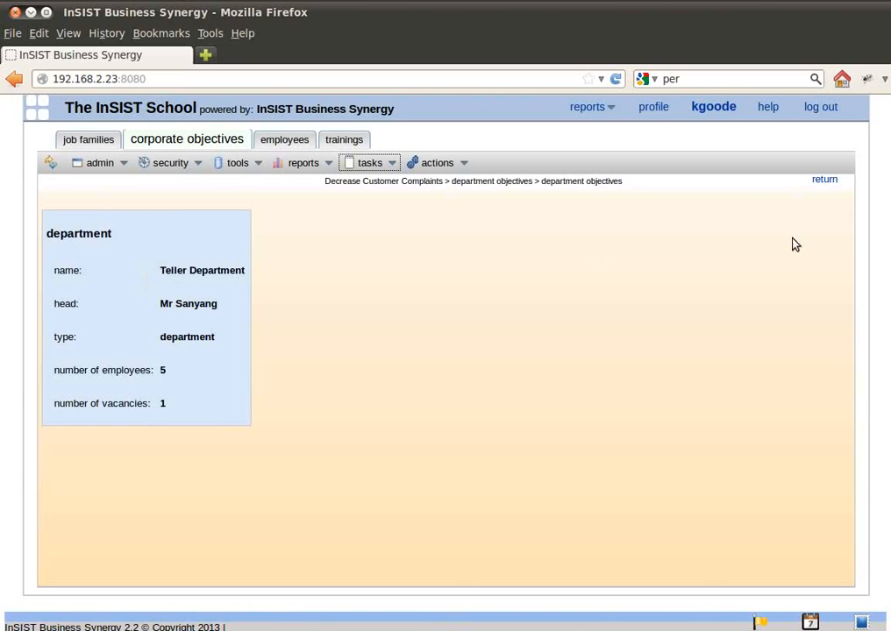
Leave the department details and close the "Decrease Customer Complaints" corporate objective.
{"action": "left_click", "coordinate": [824, 180]}
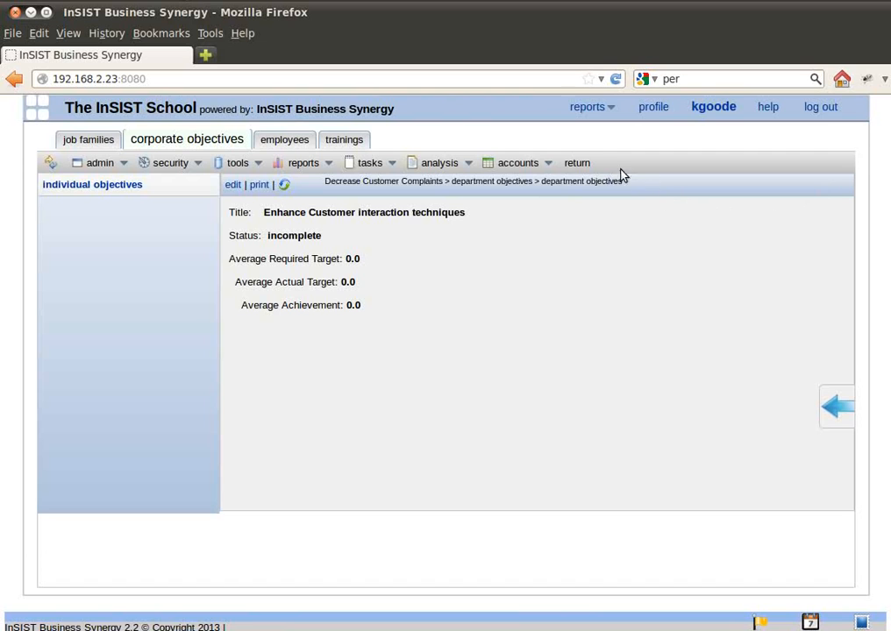
{"action": "left_click", "coordinate": [577, 165]}
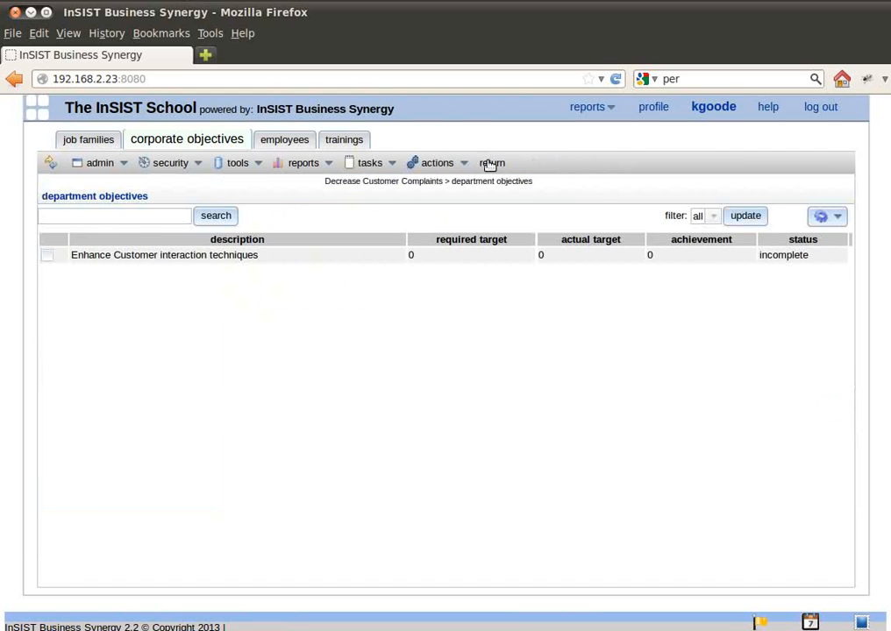
{"action": "left_click", "coordinate": [487, 164]}
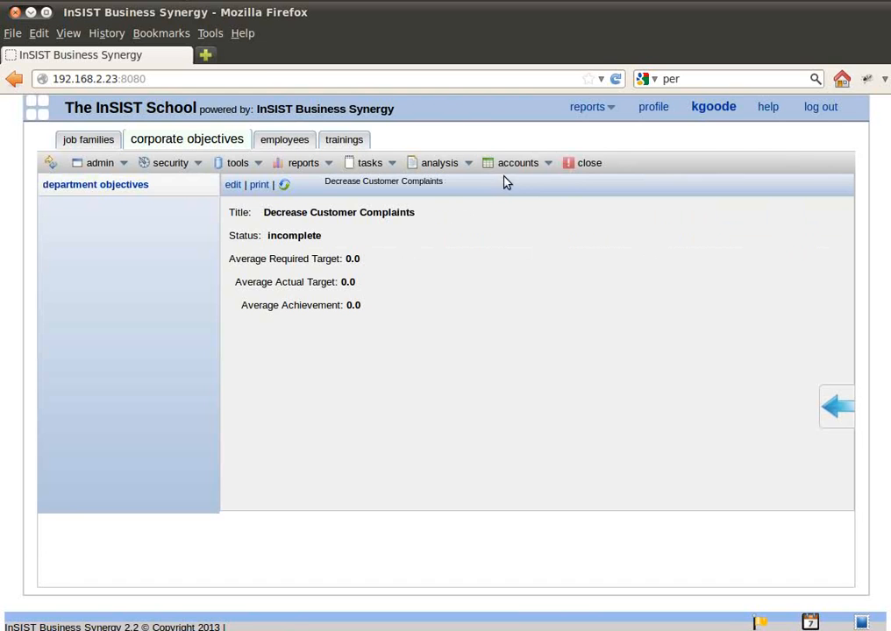
{"action": "left_click", "coordinate": [590, 166]}
Open the Tellers T001 job family, review its list of positions and return to the job family's details.
{"action": "left_click", "coordinate": [92, 147]}
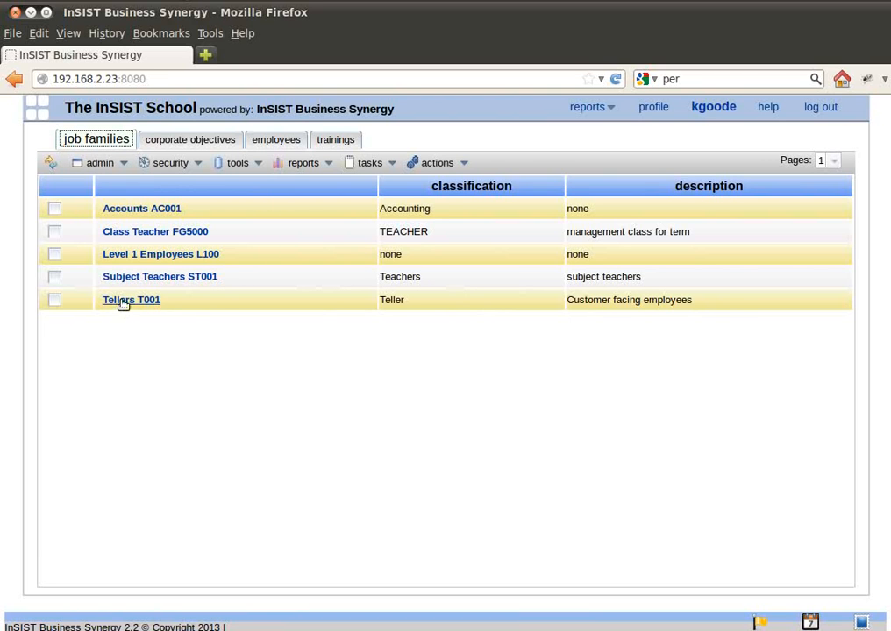
{"action": "left_click", "coordinate": [123, 300]}
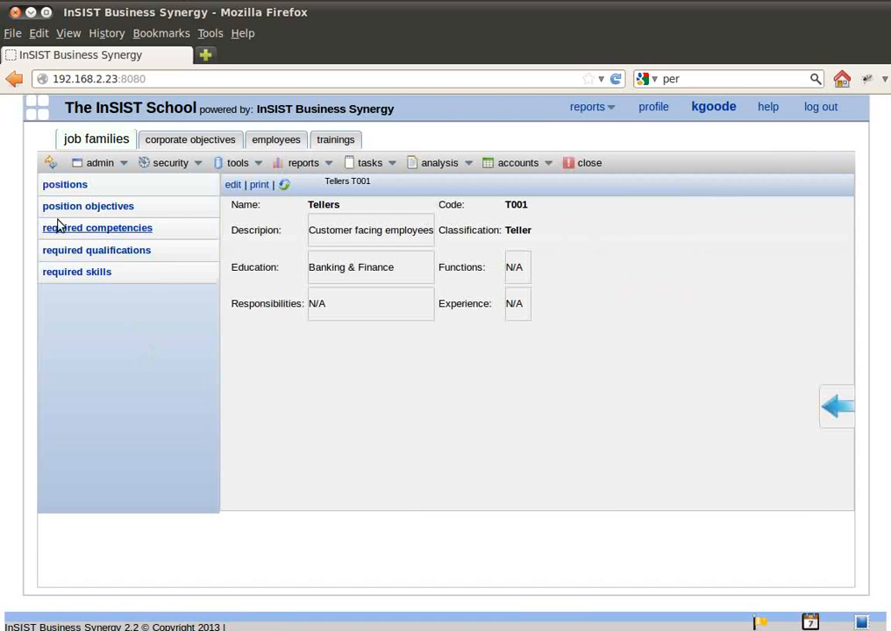
{"action": "left_click", "coordinate": [77, 186]}
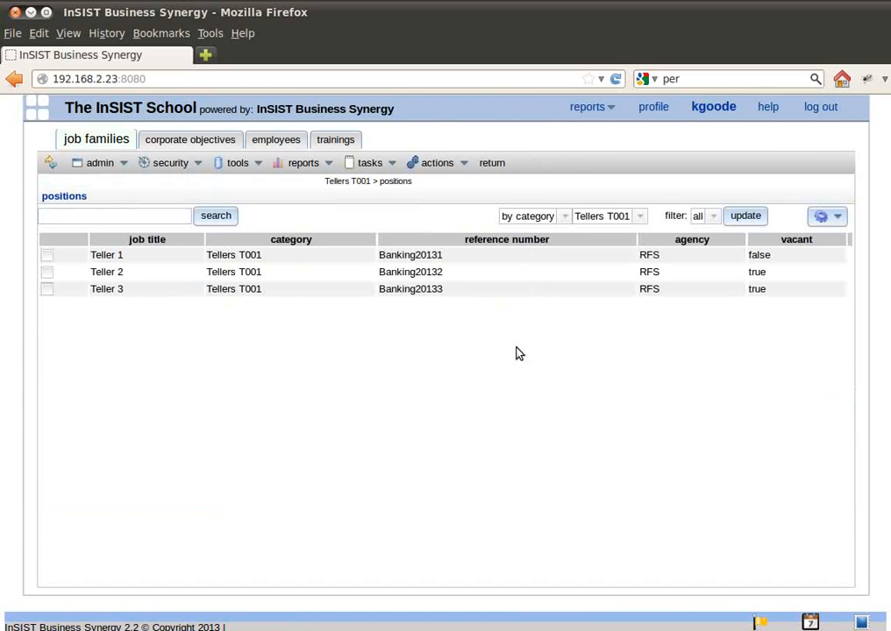
{"action": "left_click", "coordinate": [493, 164]}
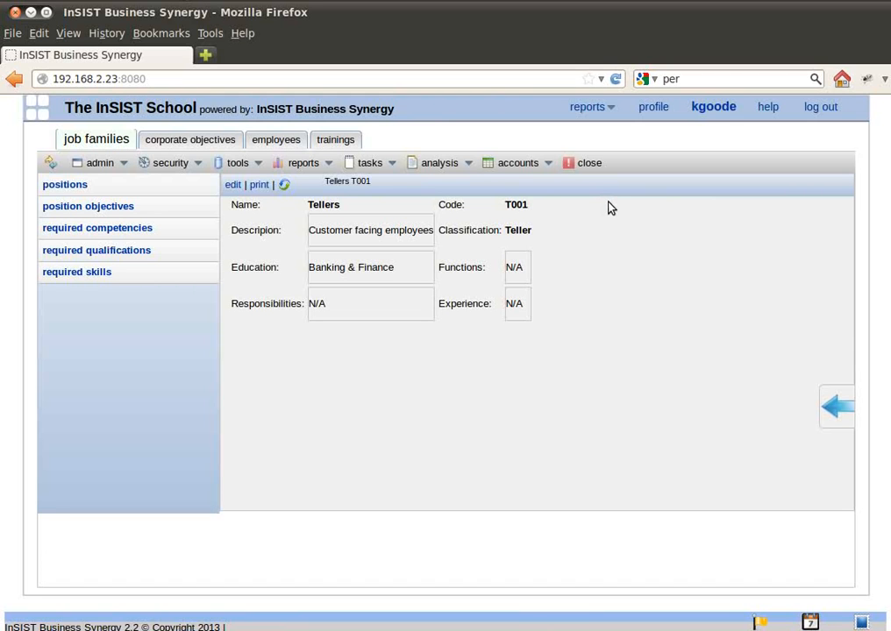
{"action": "left_click", "coordinate": [66, 184]}
{"action": "left_click", "coordinate": [491, 165]}
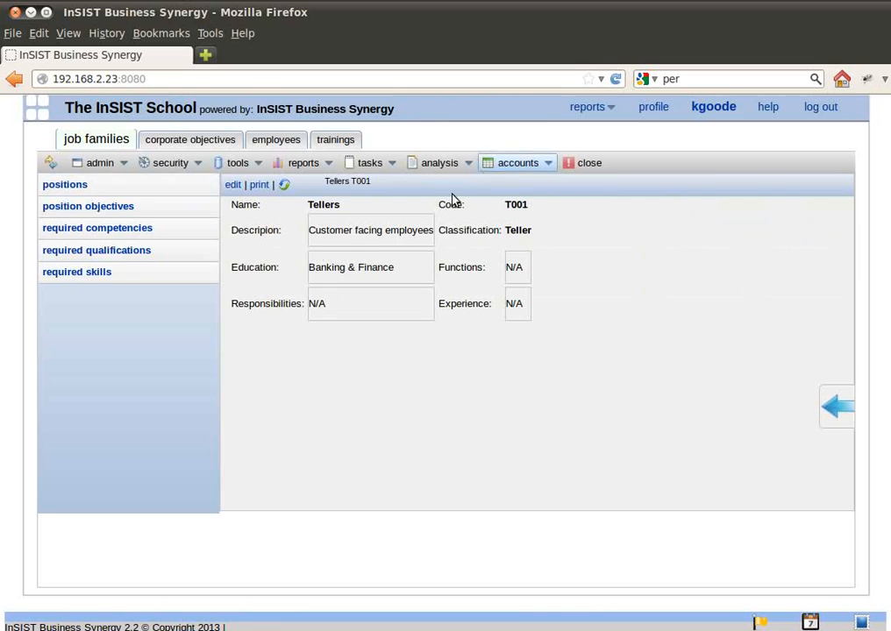
Review the required competencies, required skills and required qualifications of the Tellers T001 job family by level.
{"action": "left_click", "coordinate": [114, 229]}
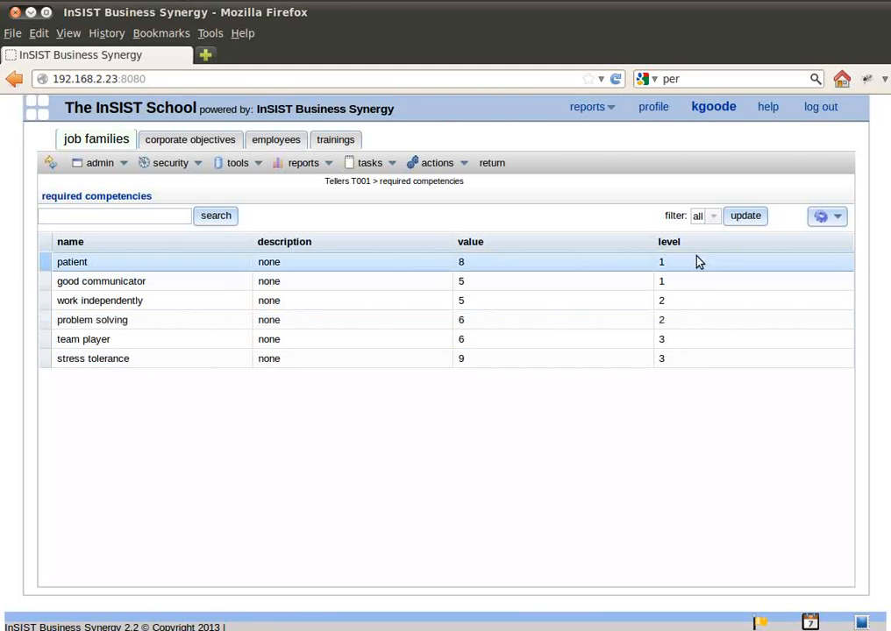
{"action": "left_click", "coordinate": [493, 164]}
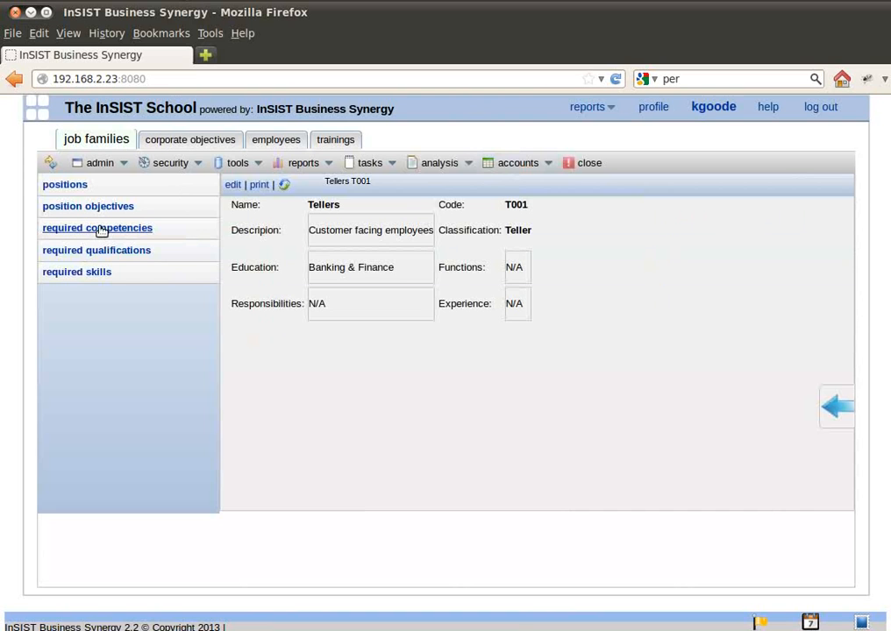
{"action": "left_click", "coordinate": [98, 272]}
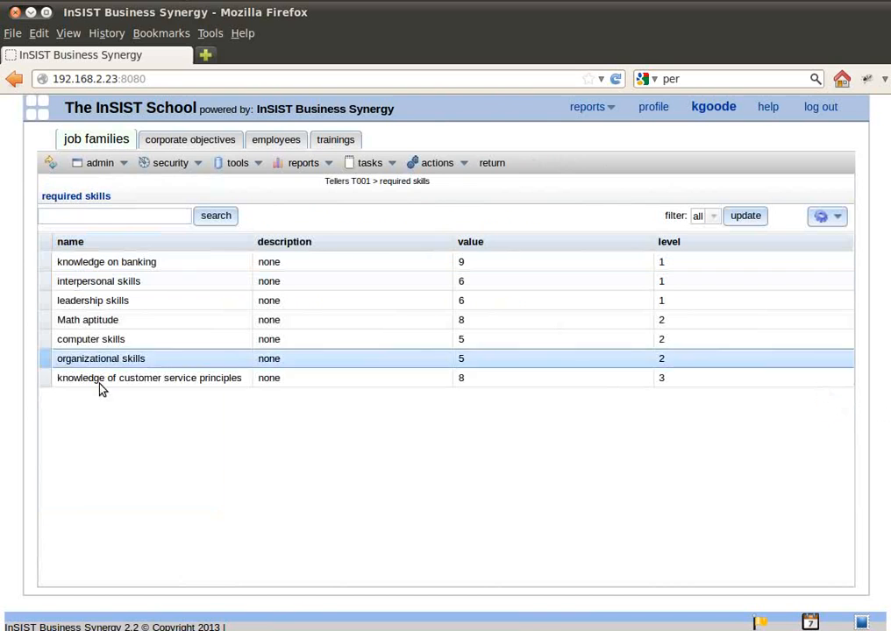
{"action": "left_click", "coordinate": [486, 263]}
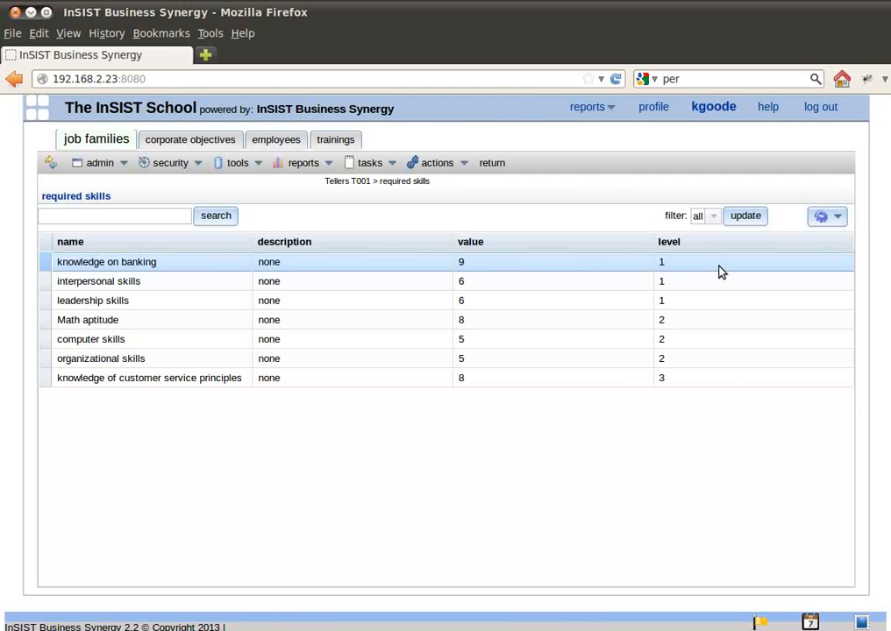
{"action": "left_click", "coordinate": [491, 163]}
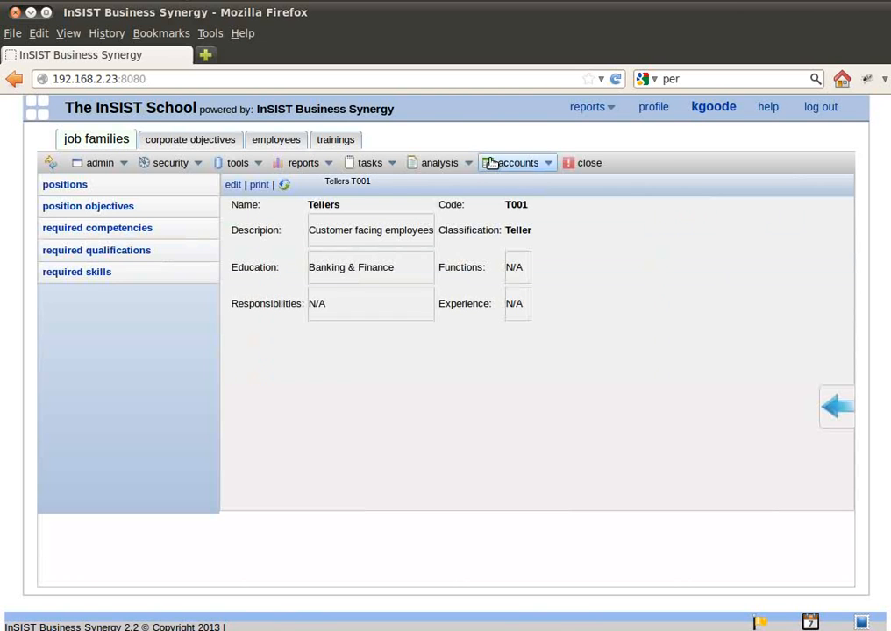
{"action": "left_click", "coordinate": [50, 251]}
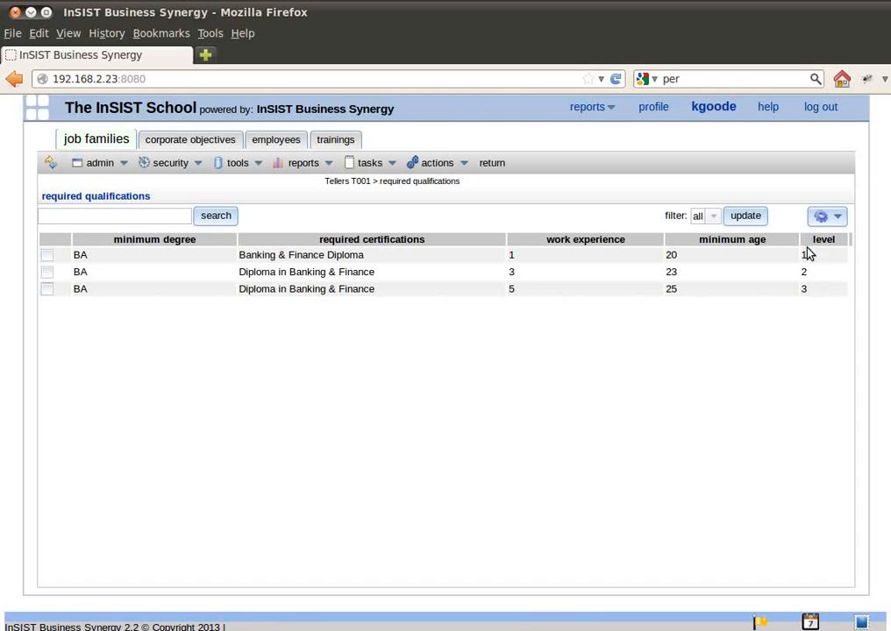
{"action": "left_click", "coordinate": [492, 164]}
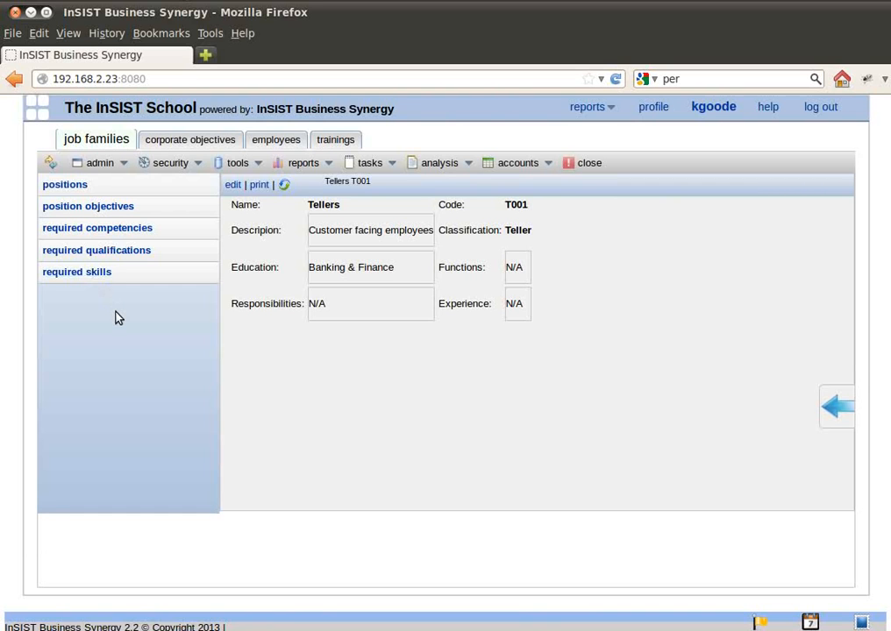
Open the Tellers position objective "Engage customer" and examine its performance indicators, selecting "explain other services to customer".
{"action": "left_click", "coordinate": [82, 211]}
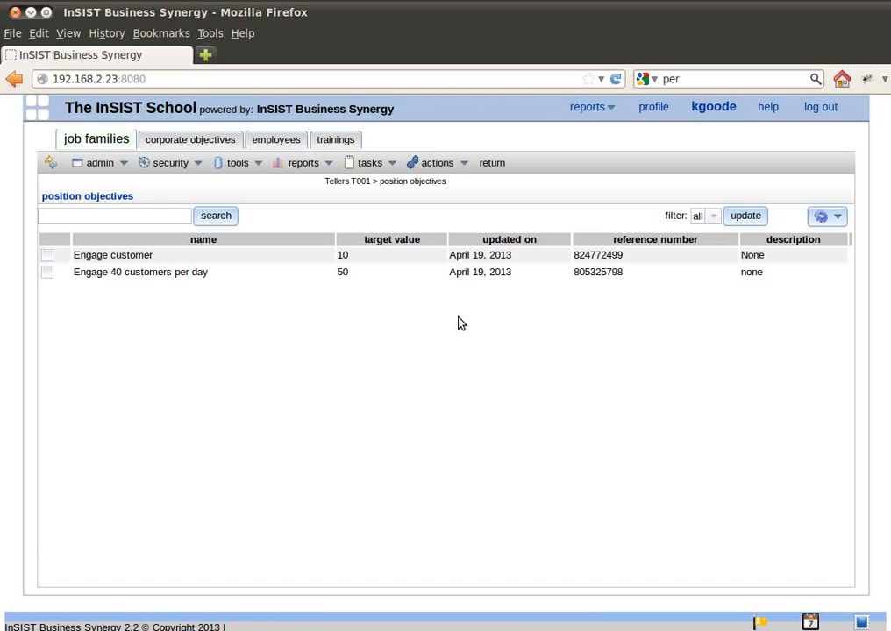
{"action": "left_click", "coordinate": [226, 258]}
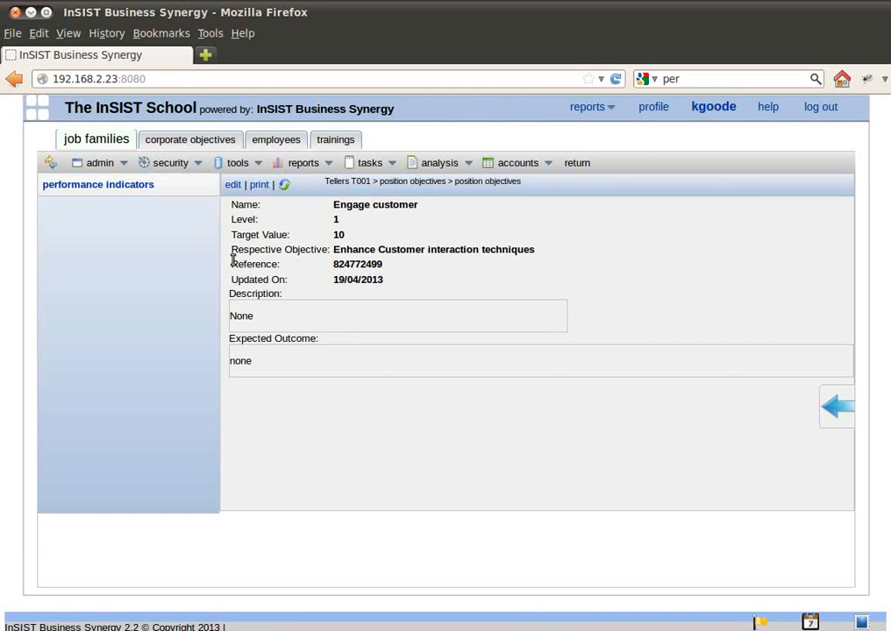
{"action": "left_click", "coordinate": [111, 186]}
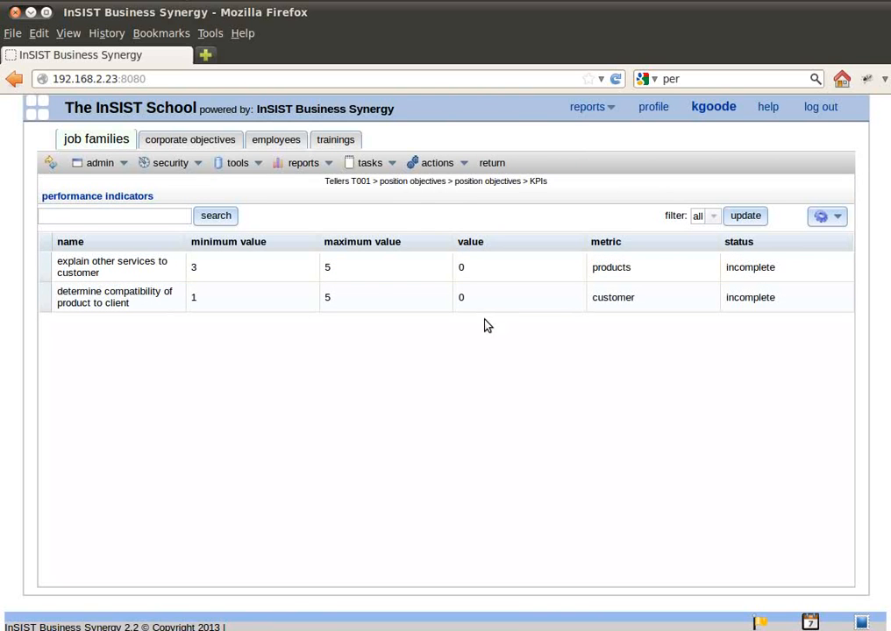
{"action": "left_click", "coordinate": [491, 164]}
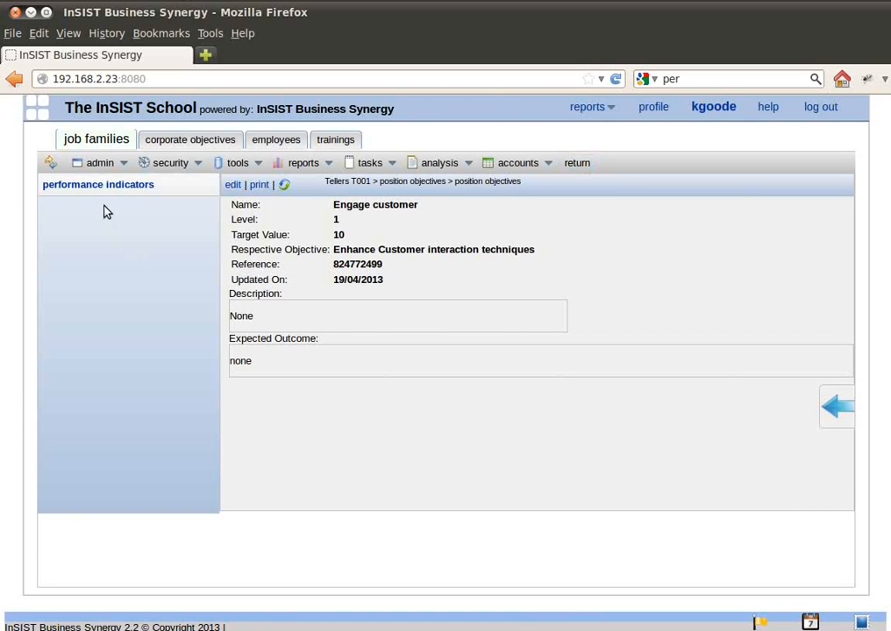
{"action": "left_click", "coordinate": [114, 186]}
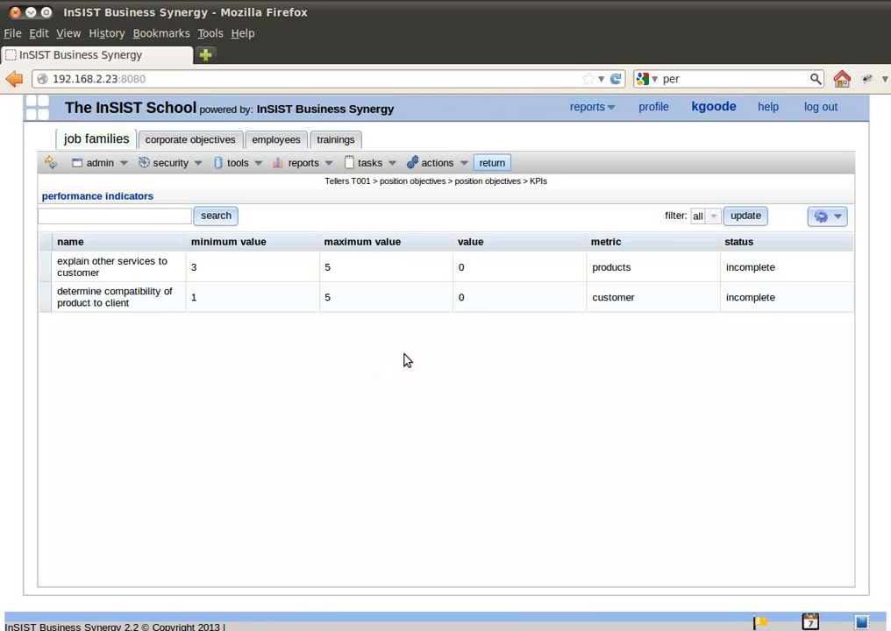
{"action": "left_click", "coordinate": [114, 269]}
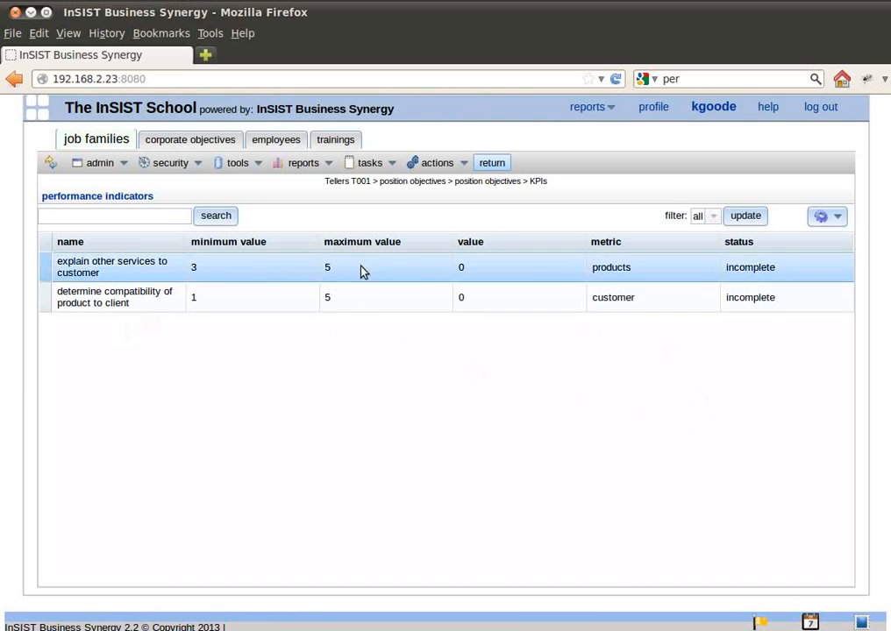
Leave the "Engage customer" position objective and close the Tellers T001 job family.
{"action": "left_click", "coordinate": [492, 163]}
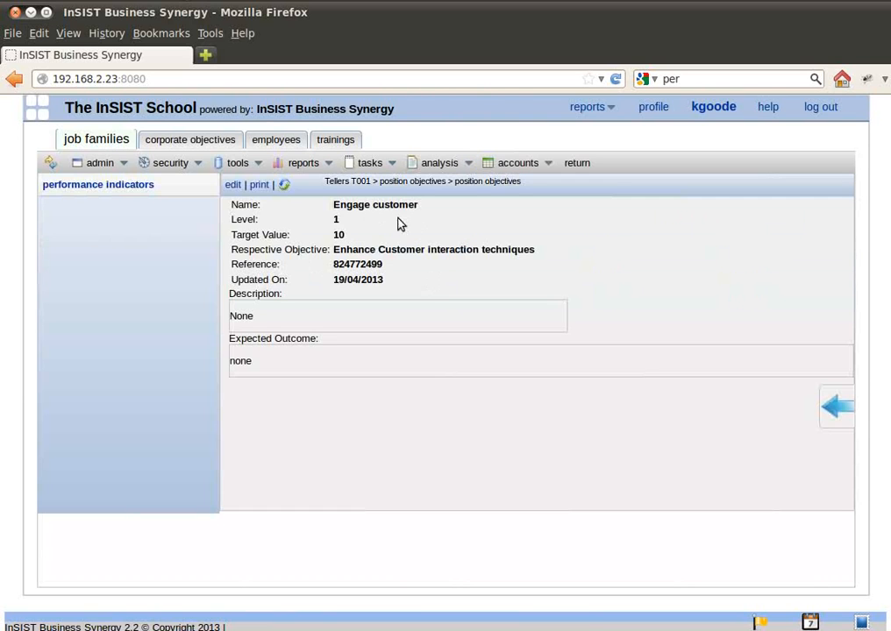
{"action": "left_click", "coordinate": [577, 164]}
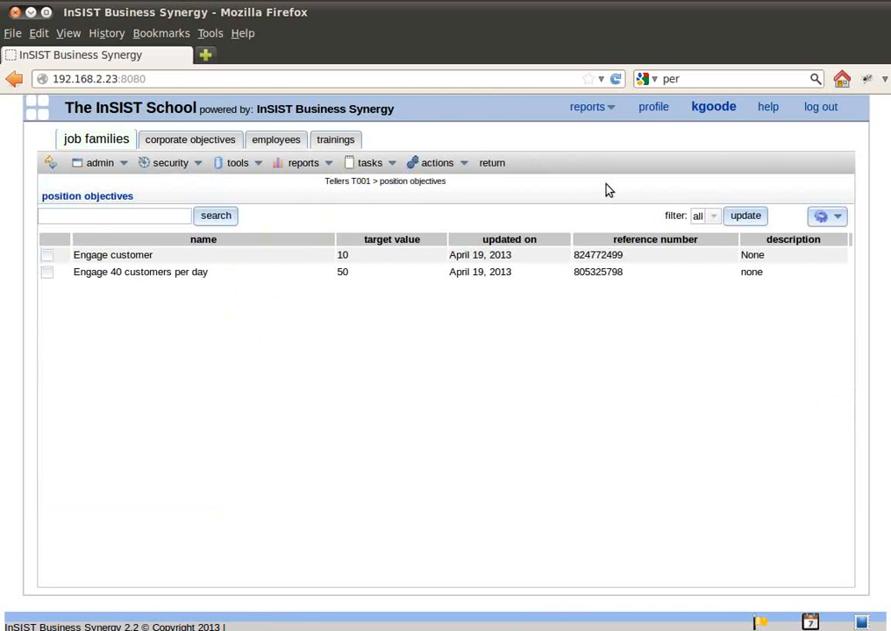
{"action": "left_click", "coordinate": [494, 163]}
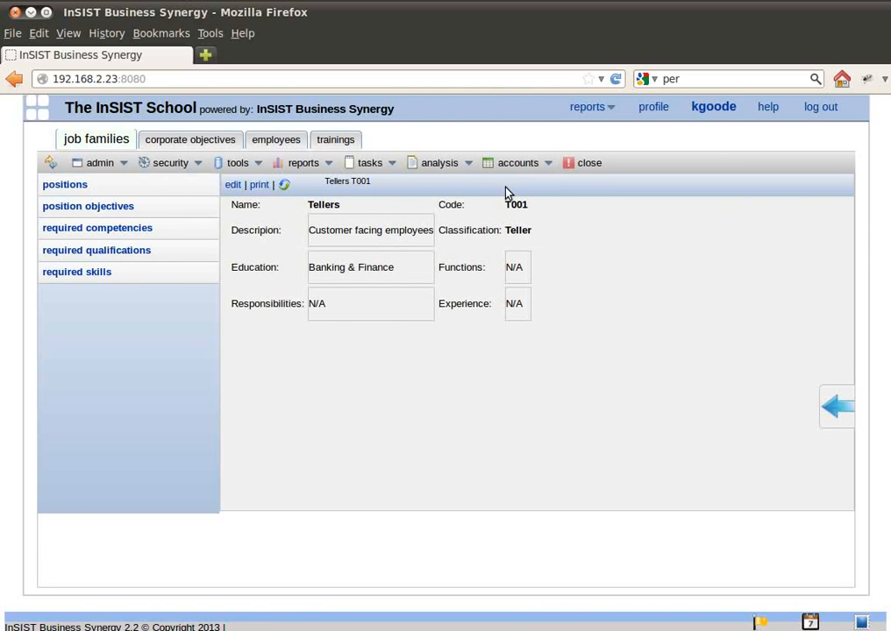
{"action": "left_click", "coordinate": [581, 165]}
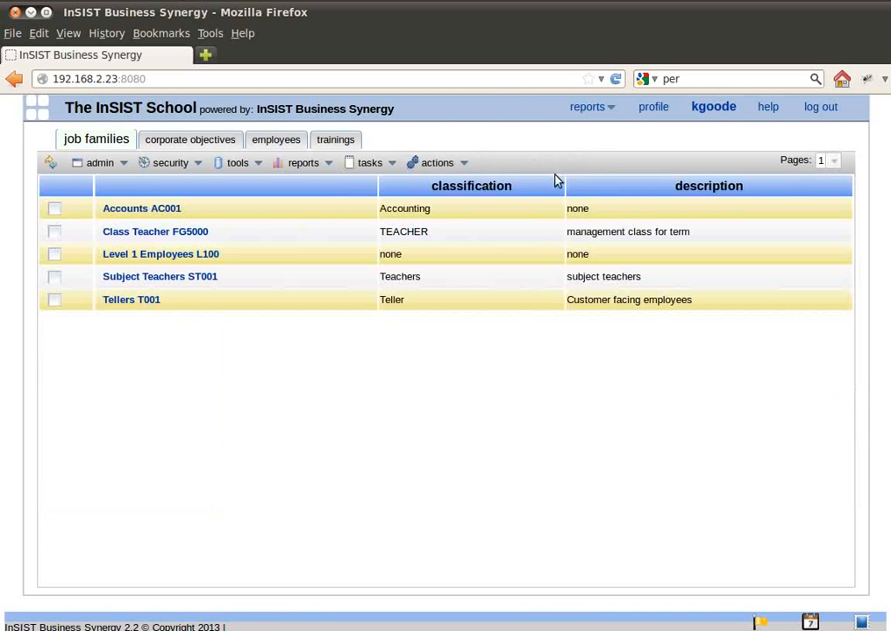
Switch to the Employees module and view the individual objectives of the last employee in the list.
{"action": "left_click", "coordinate": [39, 111]}
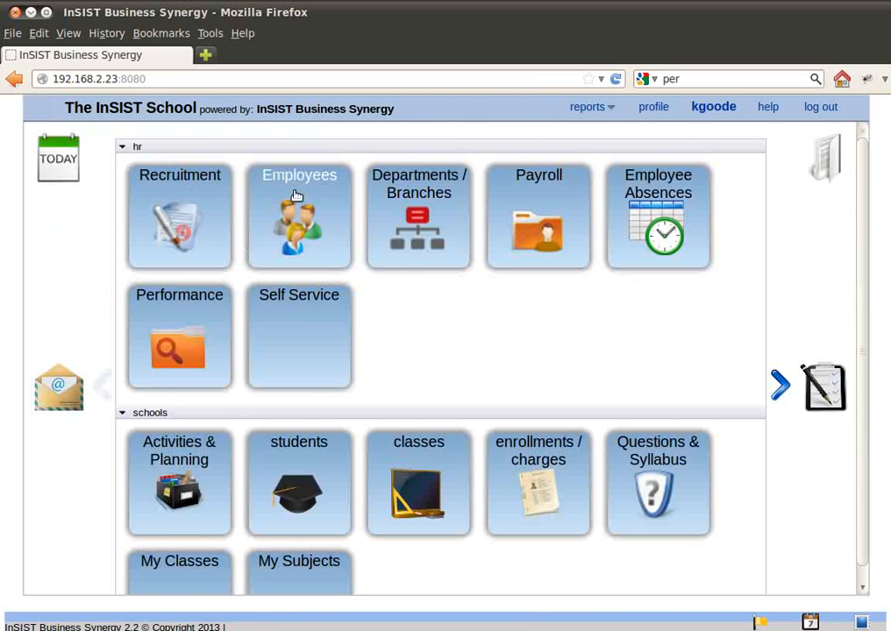
{"action": "left_click", "coordinate": [305, 194]}
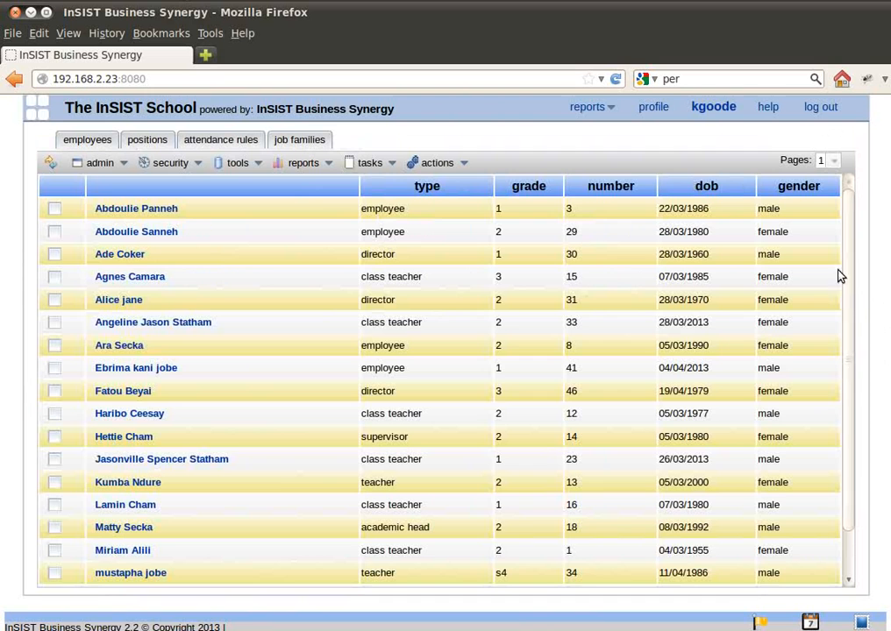
{"action": "scroll", "coordinate": [754, 267], "scroll_direction": "down", "scroll_amount": 1}
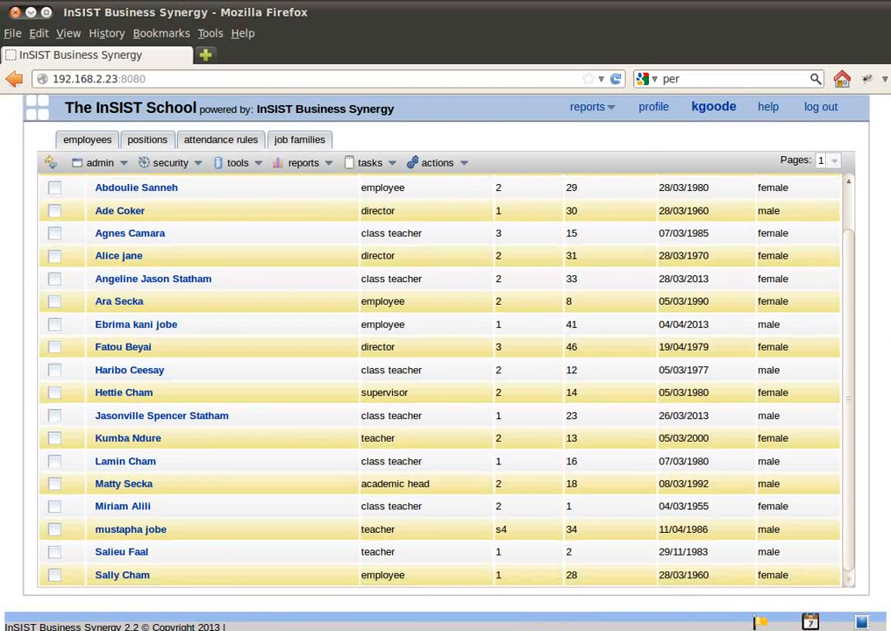
{"action": "left_click", "coordinate": [116, 577]}
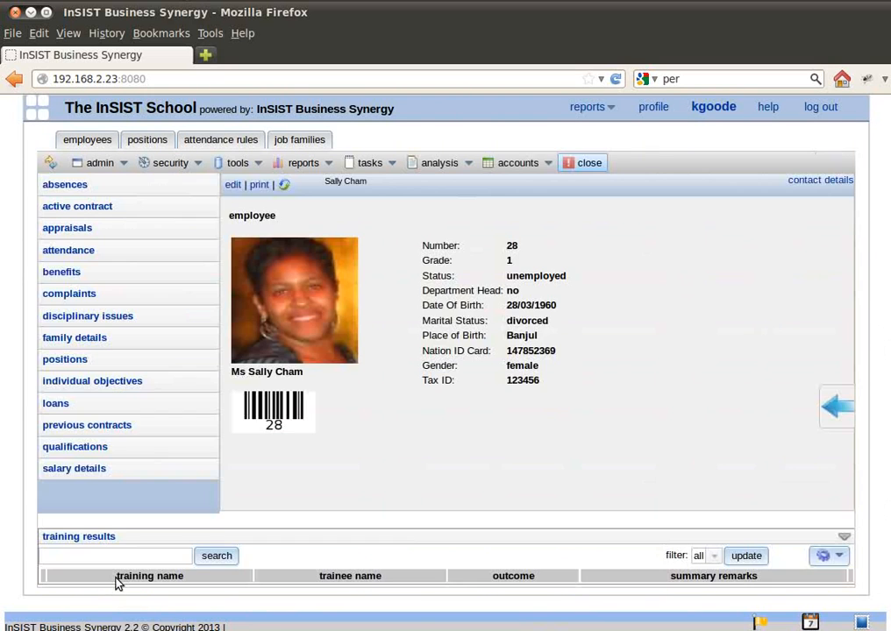
{"action": "left_click", "coordinate": [92, 382]}
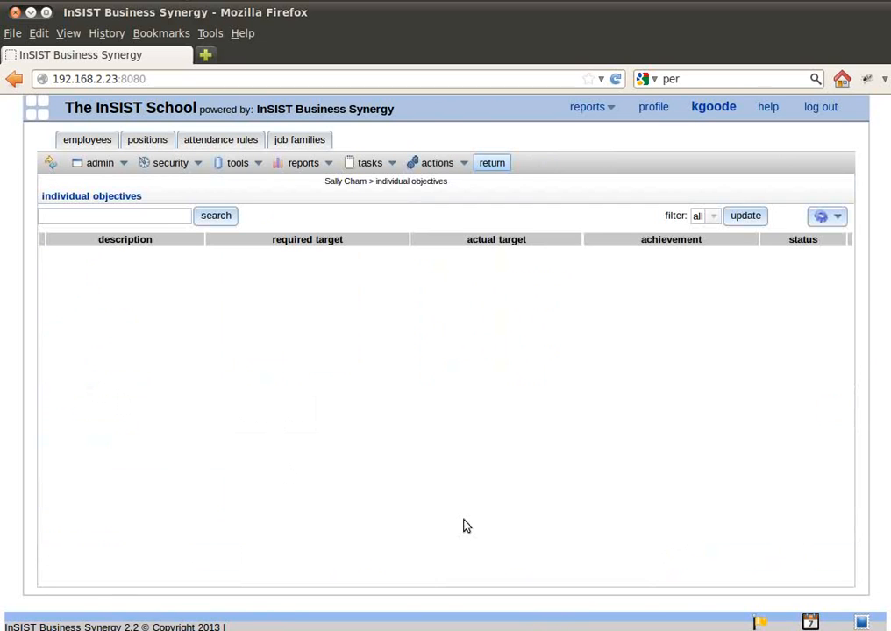
Return to the employee's record and check which positions the employee holds.
{"action": "left_click", "coordinate": [493, 164]}
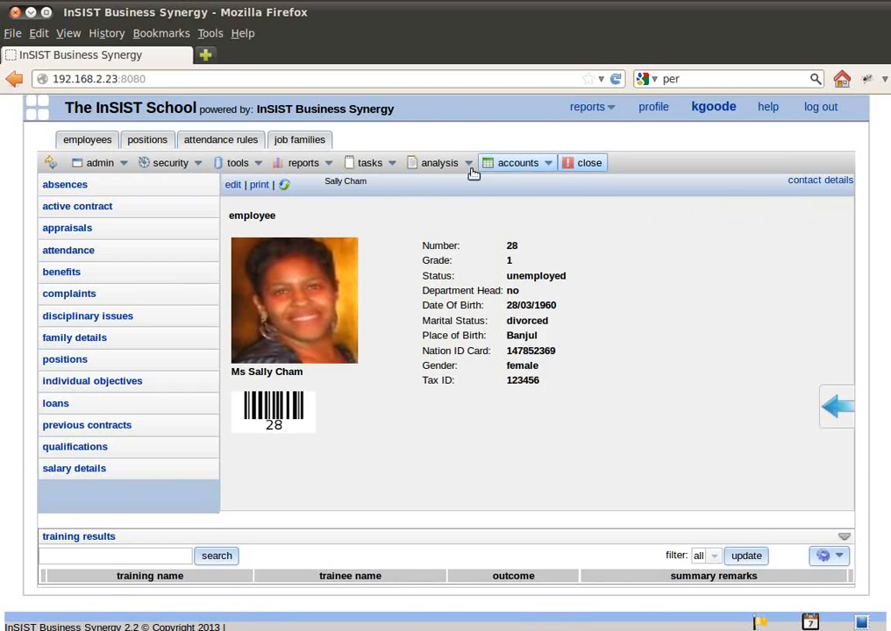
{"action": "left_click", "coordinate": [61, 360]}
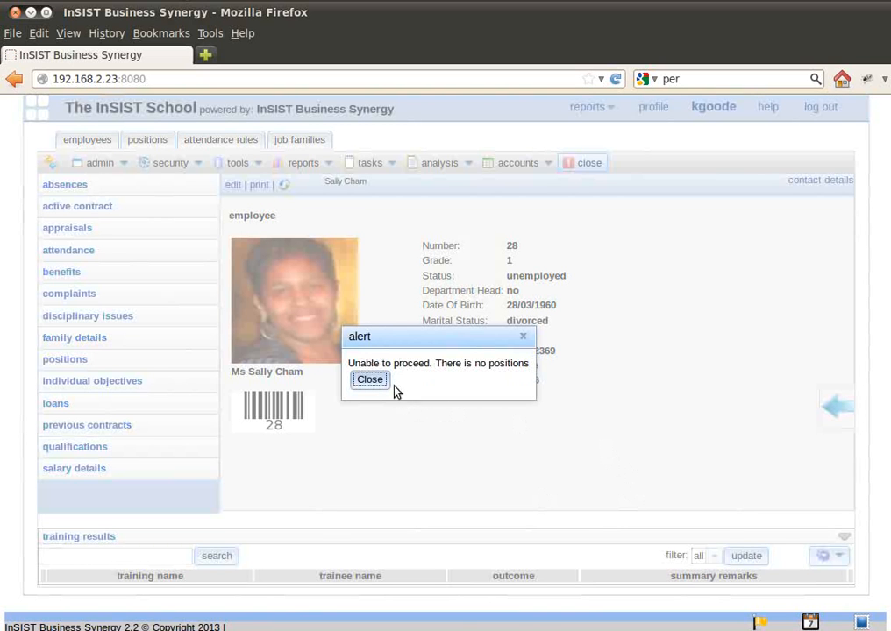
{"action": "left_click", "coordinate": [370, 381]}
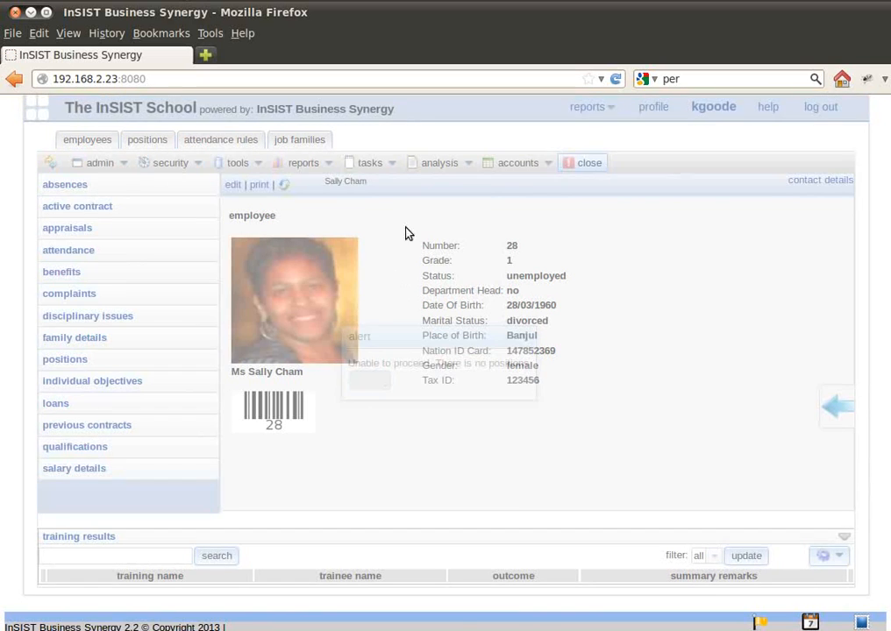
Start hiring the employee to a position with a permanent, pending contract, and set the contract's end date to 4/20/2018.
{"action": "left_click", "coordinate": [371, 164]}
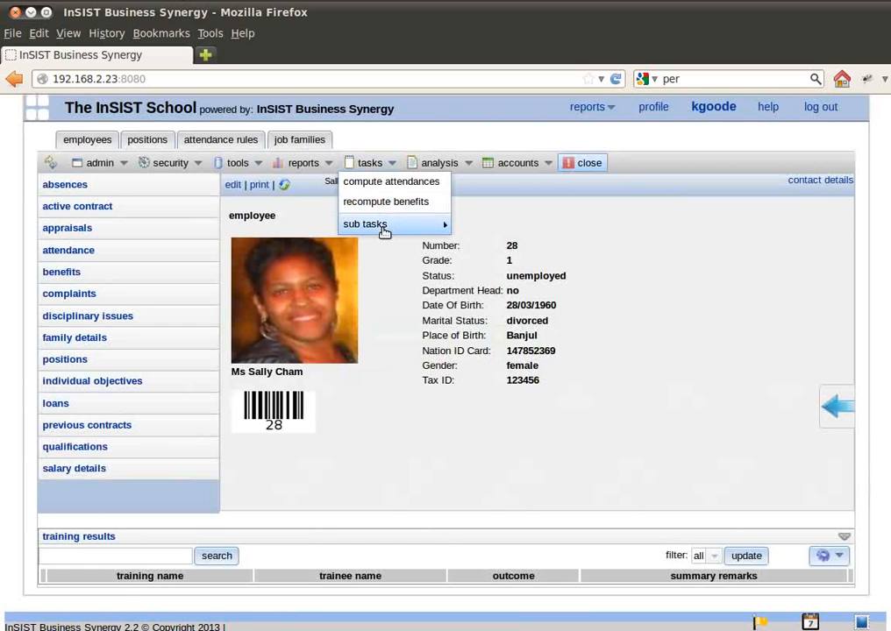
{"action": "mouse_move", "coordinate": [381, 227]}
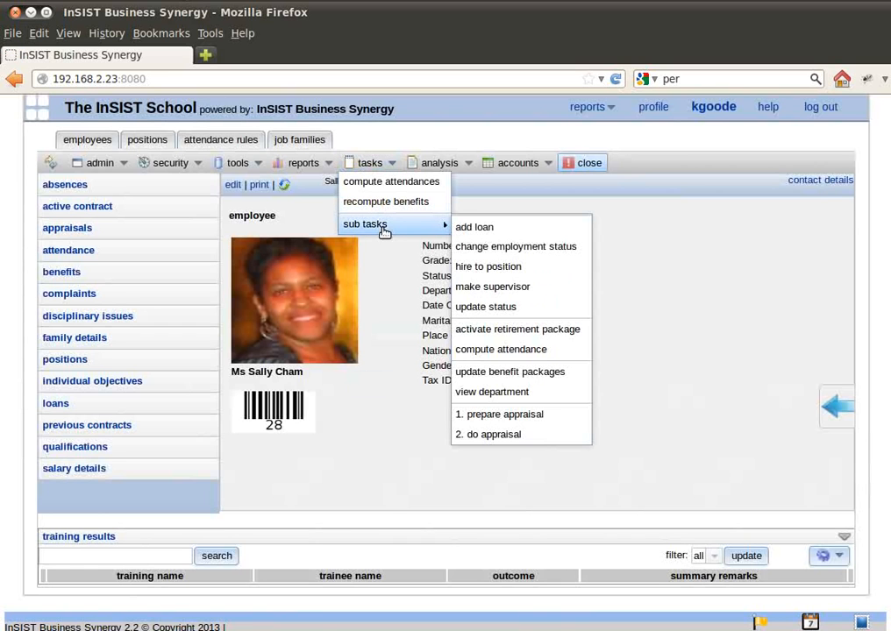
{"action": "left_click", "coordinate": [504, 276]}
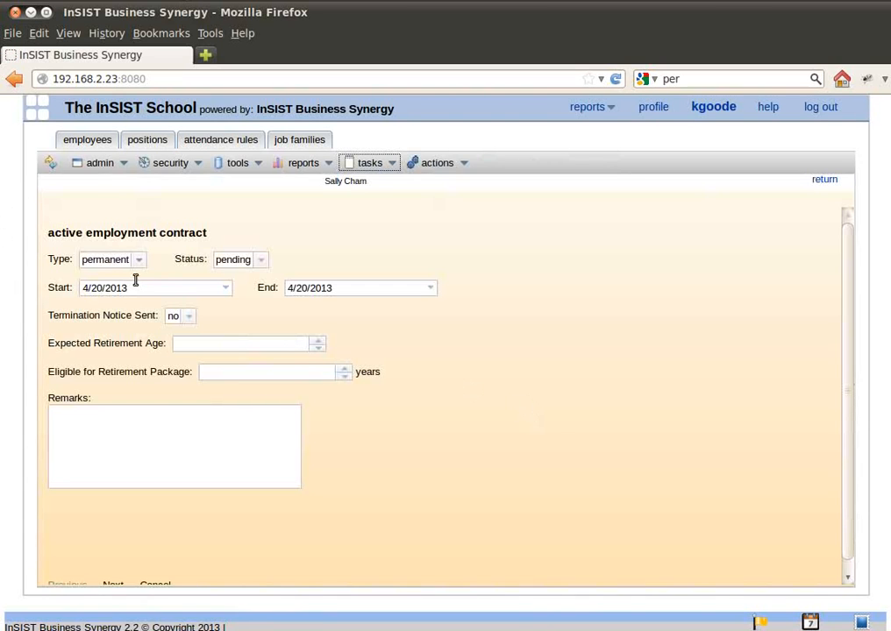
{"action": "left_click", "coordinate": [136, 261]}
{"action": "left_click", "coordinate": [138, 262]}
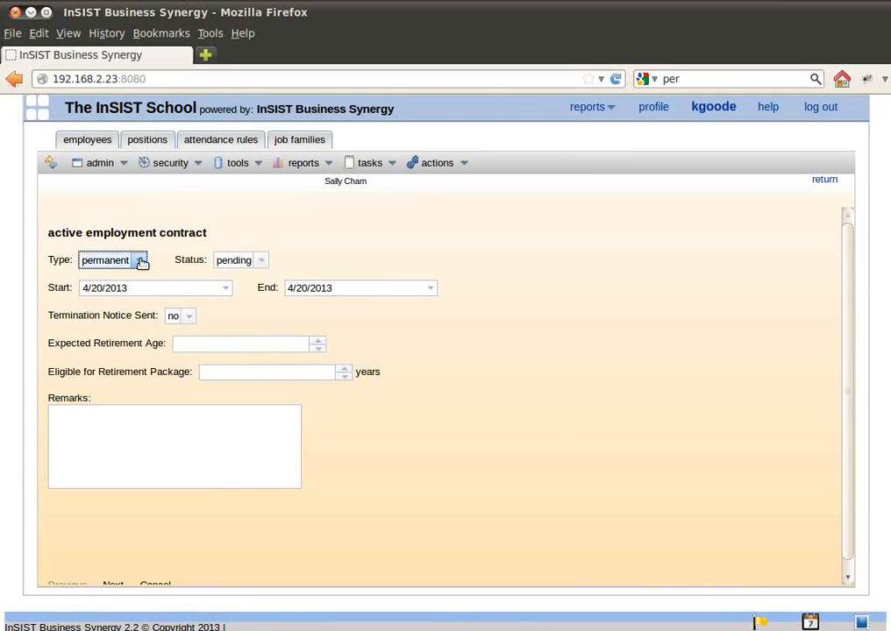
{"action": "left_click", "coordinate": [360, 287]}
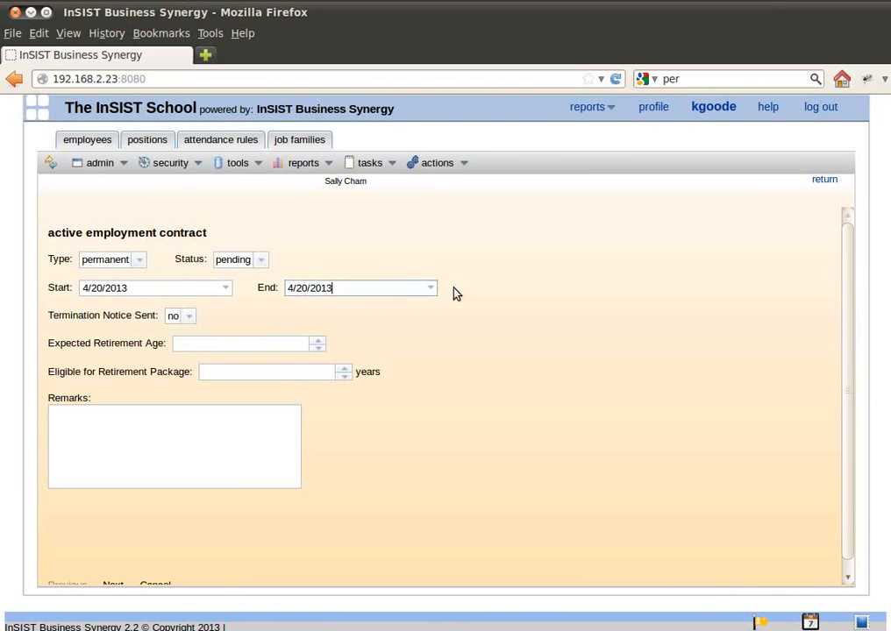
{"action": "key", "text": "BackSpace"}
{"action": "type", "text": "8"}
{"action": "key", "text": "Tab"}
{"action": "key", "text": "Tab"}
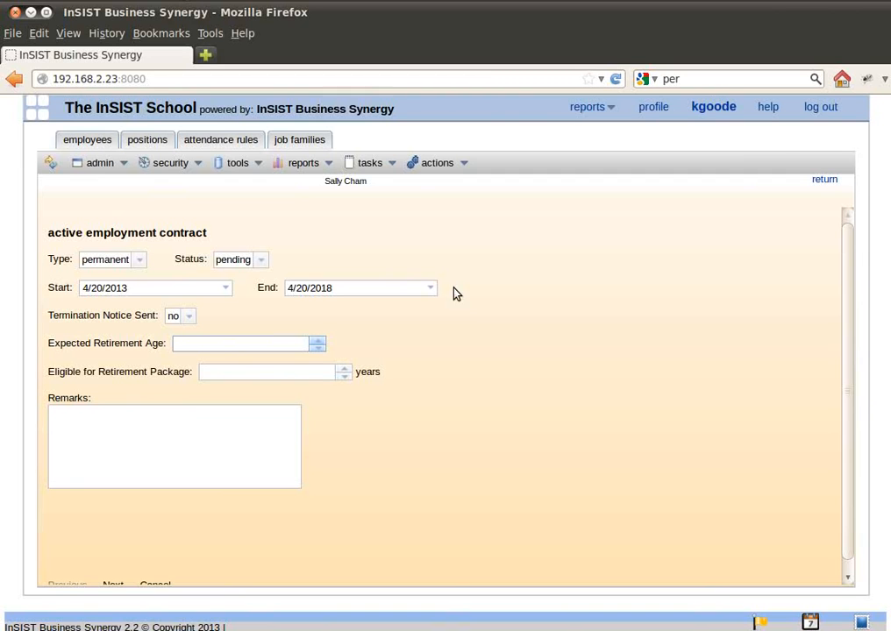
Set the contract's expected retirement age to 60 and retirement package eligibility to 5 years, enter the remark "None", and continue.
{"action": "type", "text": "60"}
{"action": "key", "text": "Tab"}
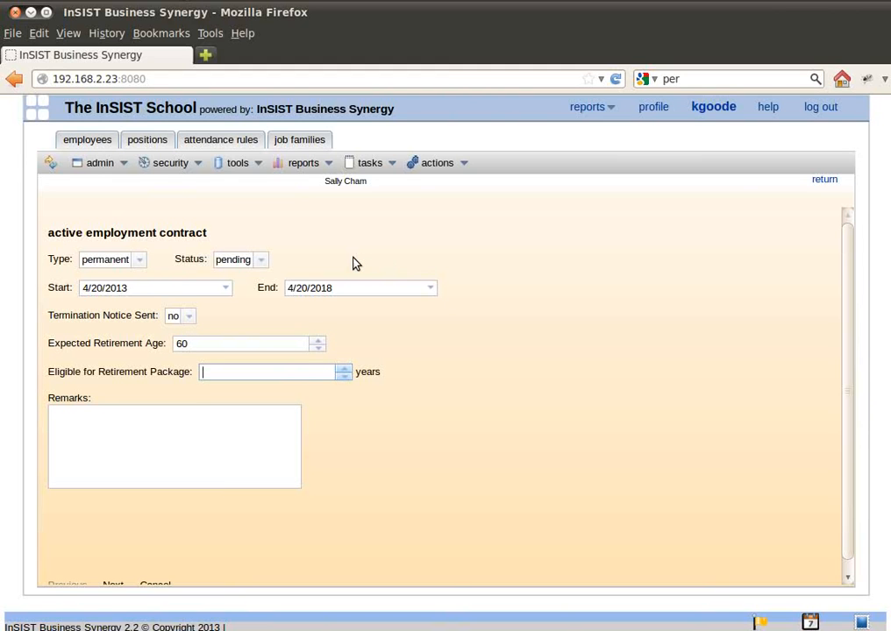
{"action": "type", "text": "5"}
{"action": "key", "text": "Tab"}
{"action": "type", "text": "None"}
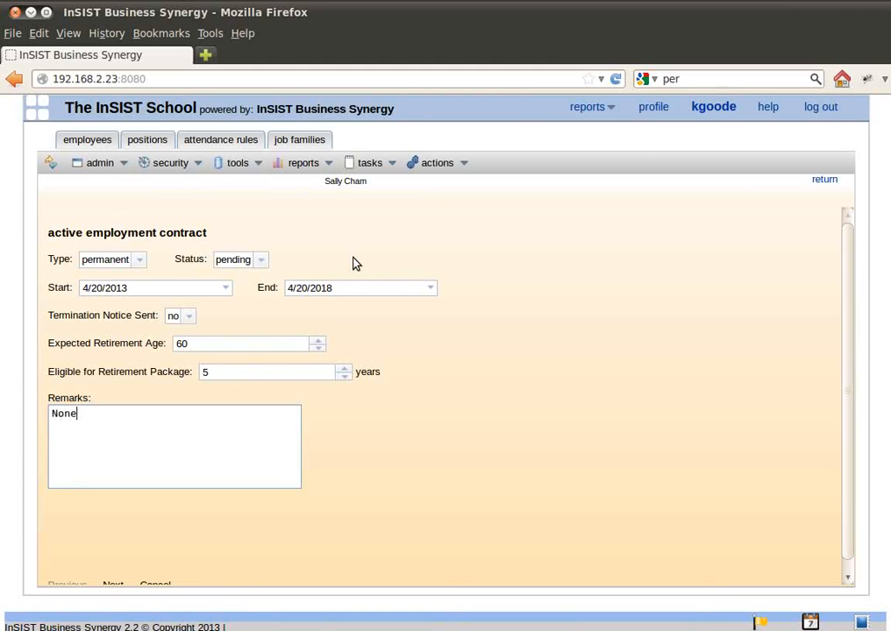
{"action": "key", "text": "Tab"}
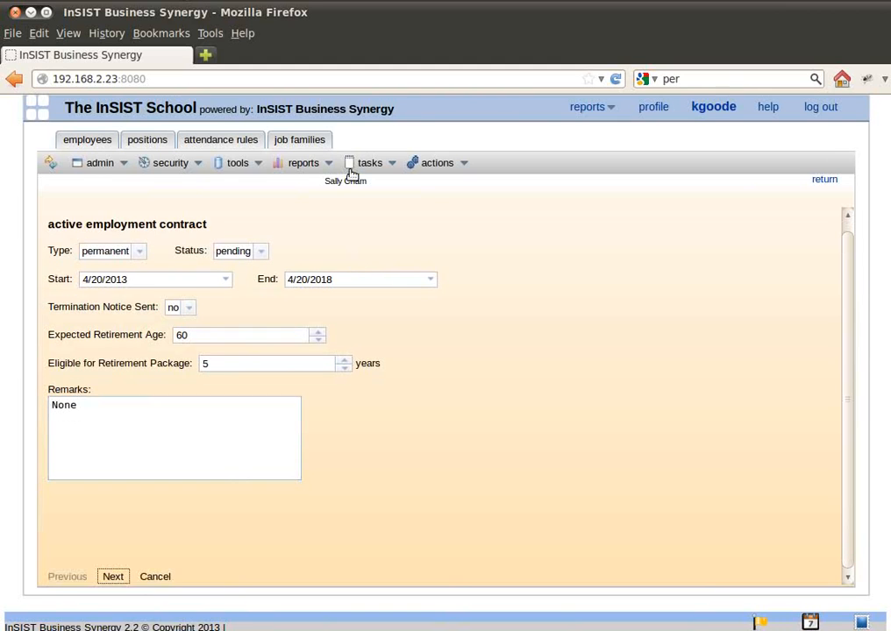
{"action": "left_click", "coordinate": [115, 578]}
Name the assignment "Hire to position" with a duration of 1 hour and keep its priority at low.
{"action": "left_click", "coordinate": [157, 264]}
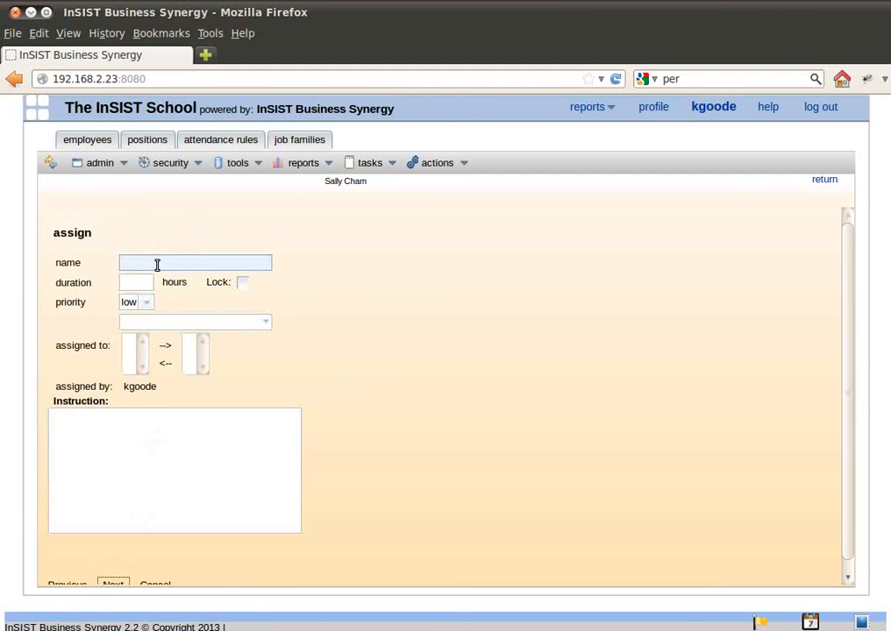
{"action": "left_click", "coordinate": [162, 265]}
{"action": "type", "text": "Hire "}
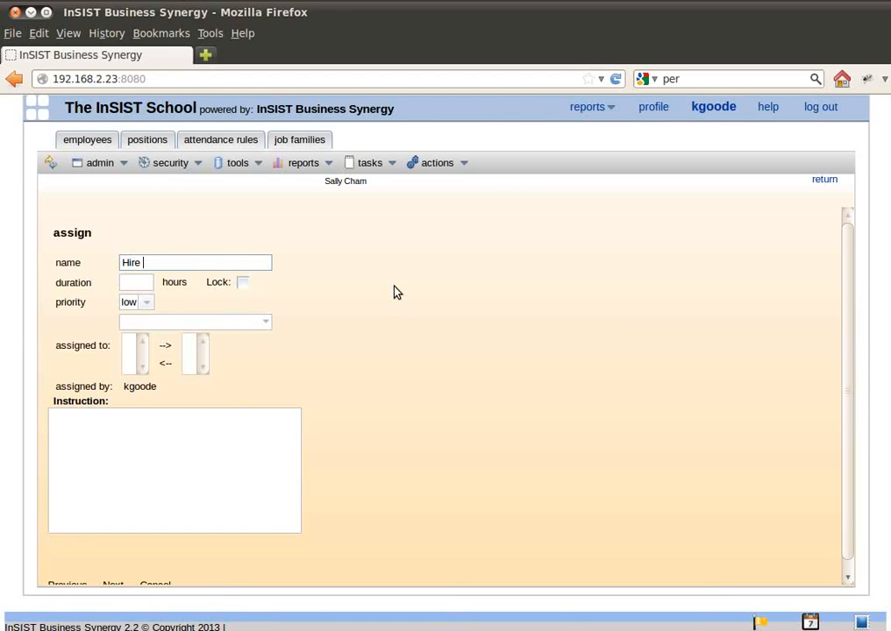
{"action": "type", "text": "to position"}
{"action": "key", "text": "Tab"}
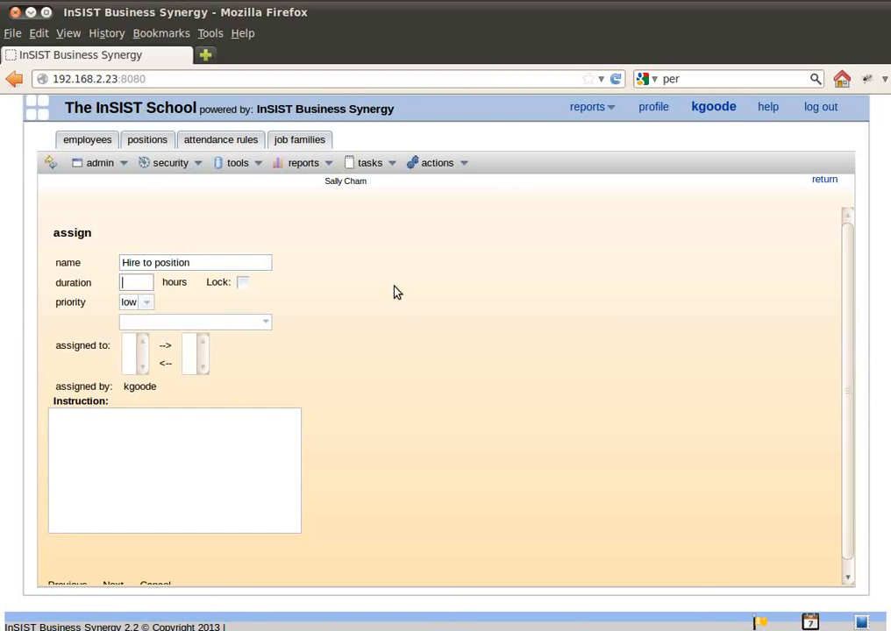
{"action": "type", "text": "1"}
{"action": "left_click", "coordinate": [146, 303]}
{"action": "left_click", "coordinate": [145, 305]}
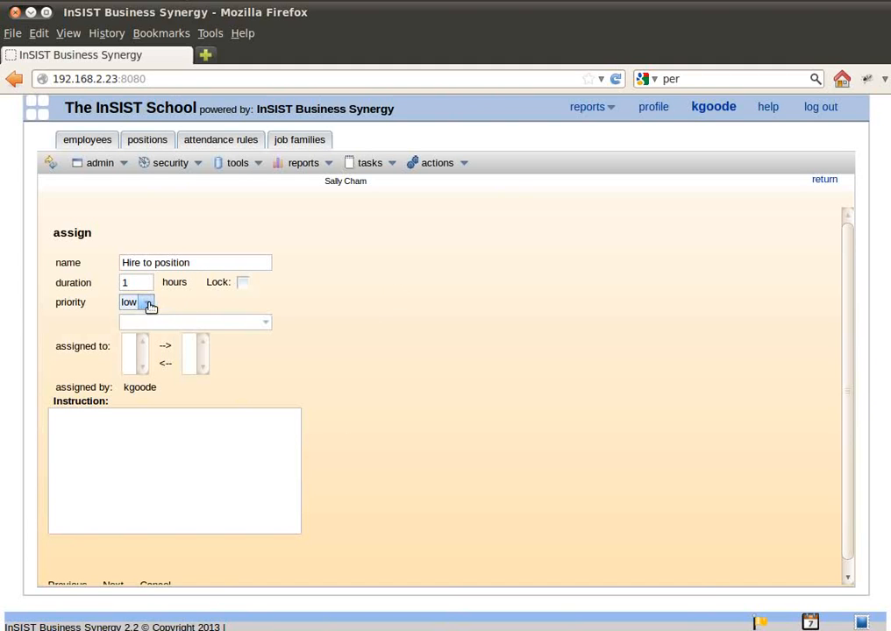
Choose the Administrator group and assign the hiring task to the currently logged-in user's account.
{"action": "left_click", "coordinate": [261, 325]}
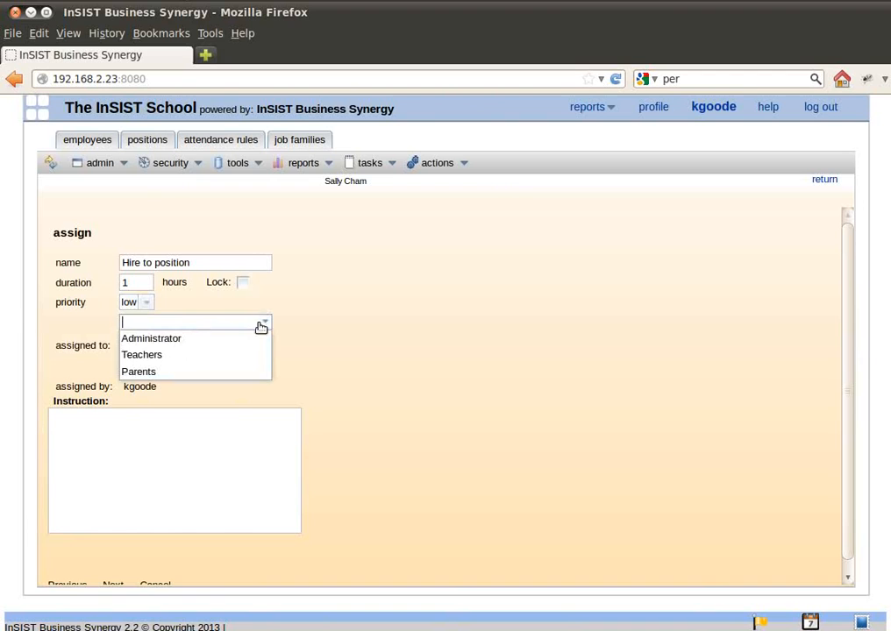
{"action": "left_click", "coordinate": [201, 347]}
{"action": "scroll", "coordinate": [175, 355], "scroll_direction": "down", "scroll_amount": 1}
{"action": "scroll", "coordinate": [175, 359], "scroll_direction": "down", "scroll_amount": 1}
{"action": "left_click", "coordinate": [177, 356]}
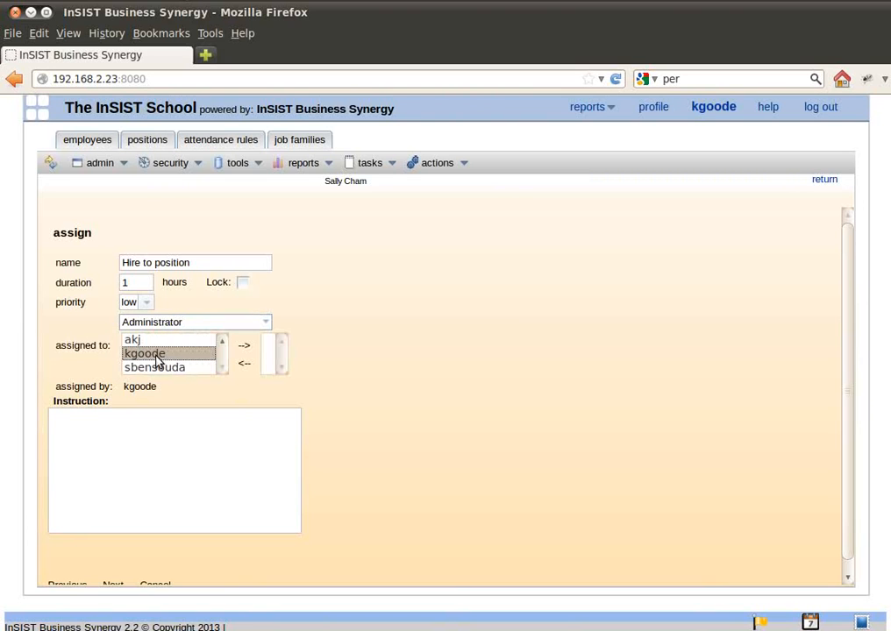
{"action": "left_click", "coordinate": [250, 349]}
Enter the assignment instruction "Please evaluate credentials and approve the hire" and continue to the position selection.
{"action": "left_click", "coordinate": [207, 436]}
{"action": "type", "text": "Please "}
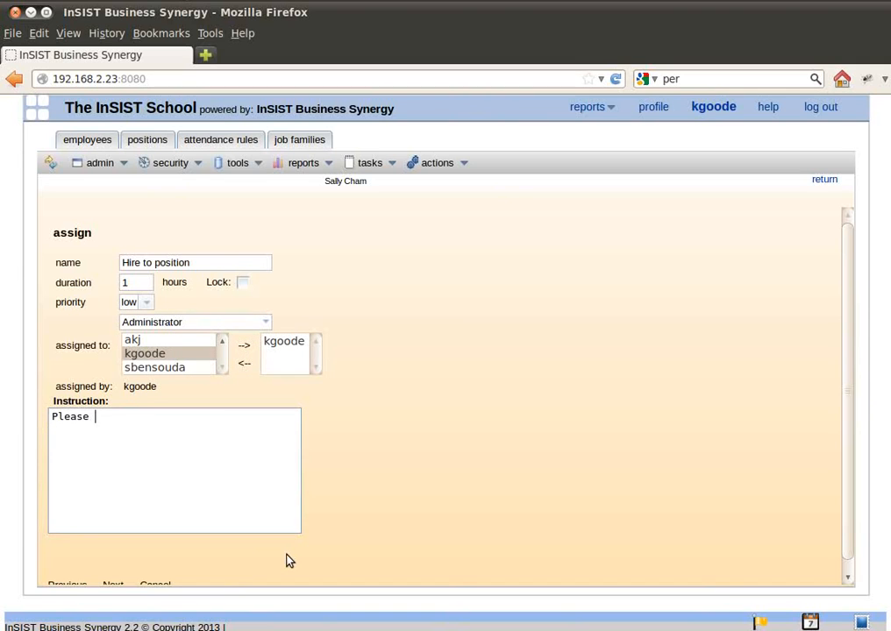
{"action": "type", "text": "evaluate creden"}
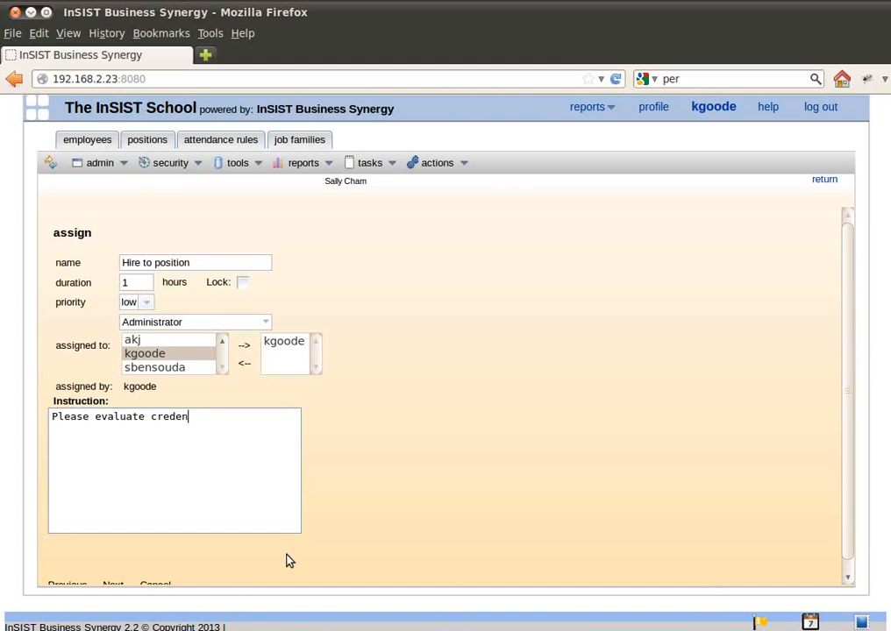
{"action": "type", "text": "tials and apporve"}
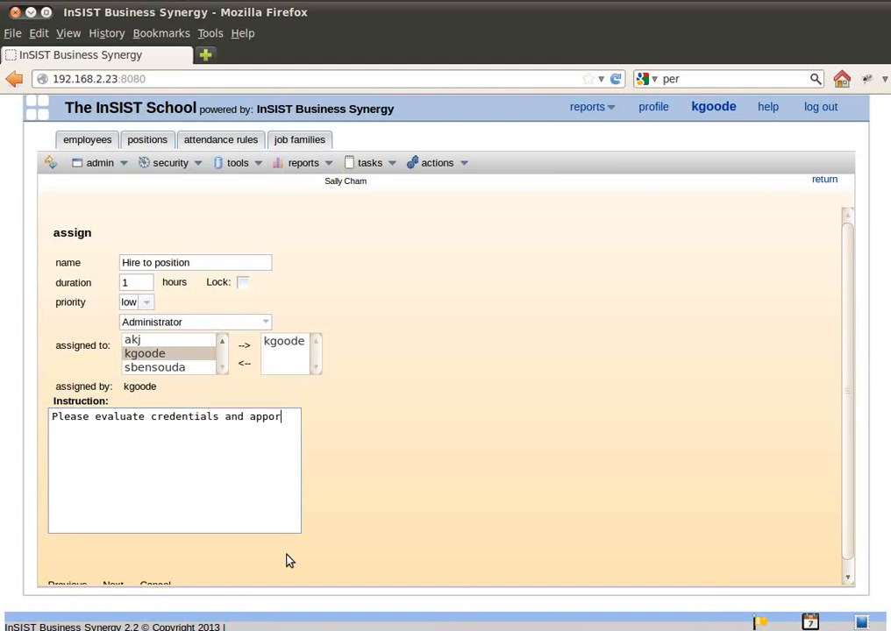
{"action": "key", "text": "BackSpace"}
{"action": "key", "text": "BackSpace"}
{"action": "key", "text": "BackSpace"}
{"action": "key", "text": "BackSpace"}
{"action": "type", "text": "rove the hire"}
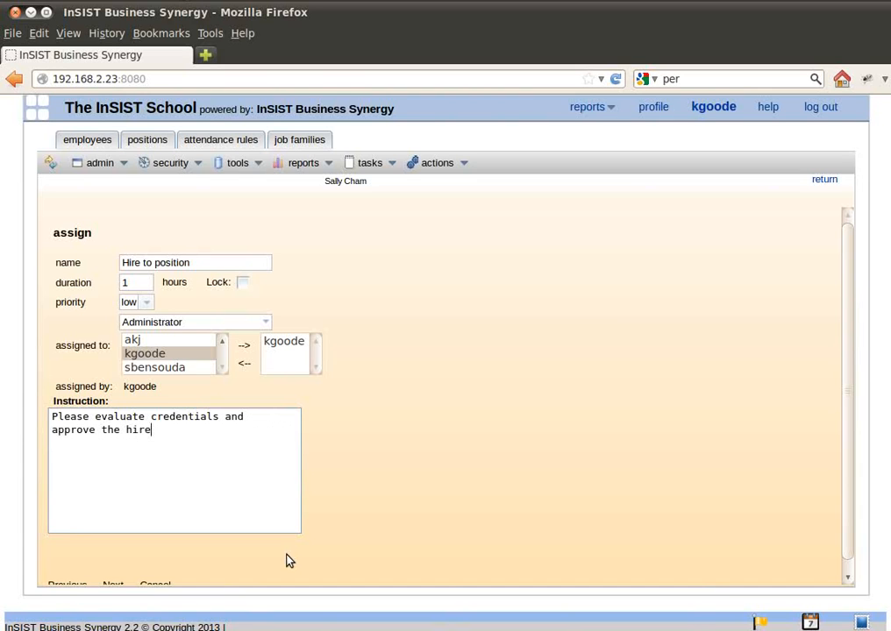
{"action": "scroll", "coordinate": [155, 577], "scroll_direction": "down", "scroll_amount": 1}
{"action": "left_click", "coordinate": [120, 580]}
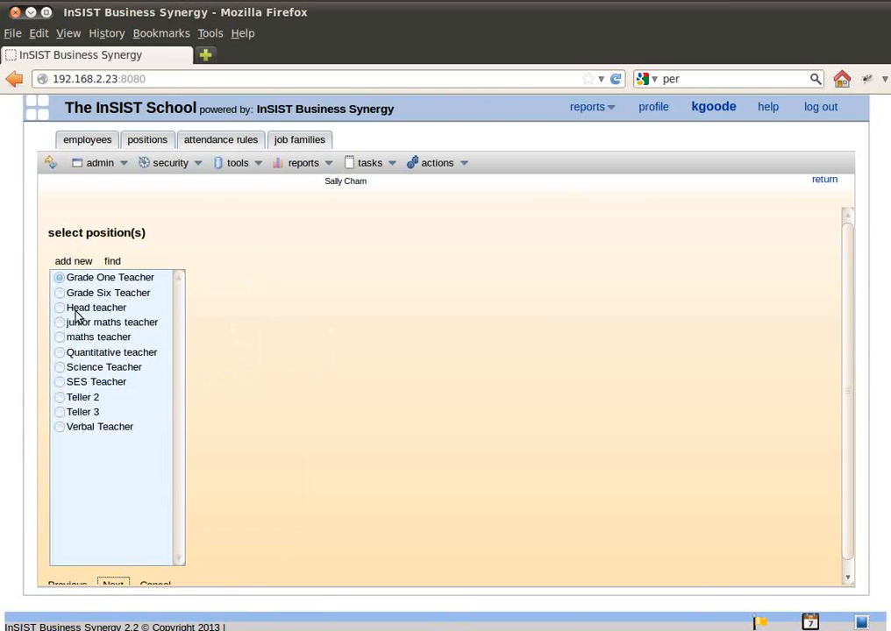
Select the Teller 2 position for the employee and save the hire.
{"action": "left_click", "coordinate": [59, 398]}
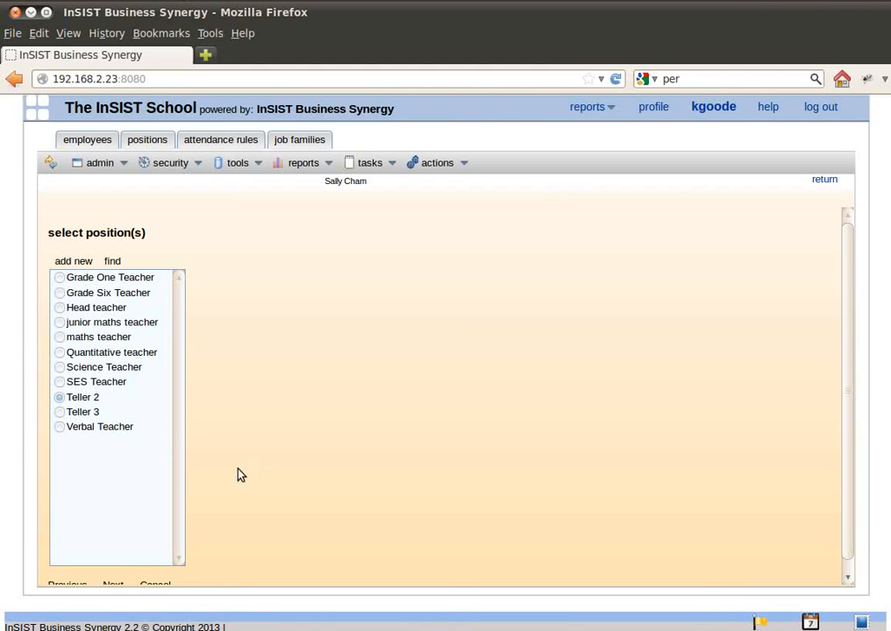
{"action": "scroll", "coordinate": [255, 466], "scroll_direction": "down", "scroll_amount": 1}
{"action": "left_click", "coordinate": [121, 579]}
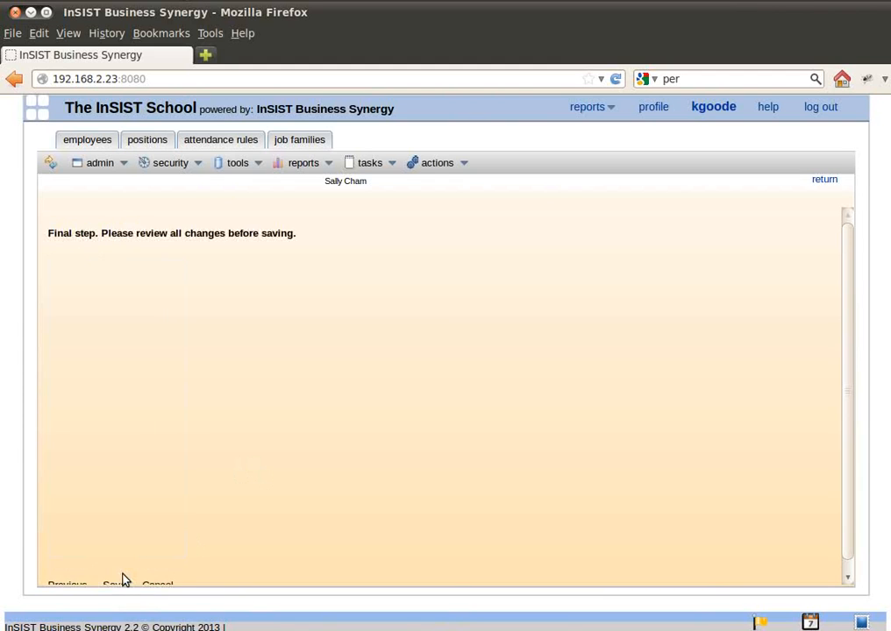
{"action": "left_click", "coordinate": [117, 583]}
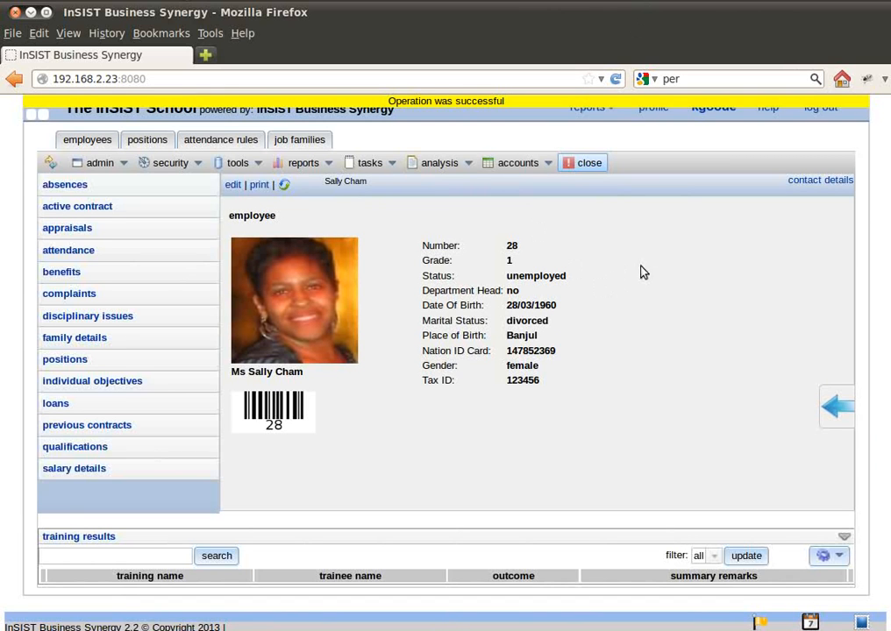
Open the employee's pending contract and activate it.
{"action": "left_click", "coordinate": [66, 209]}
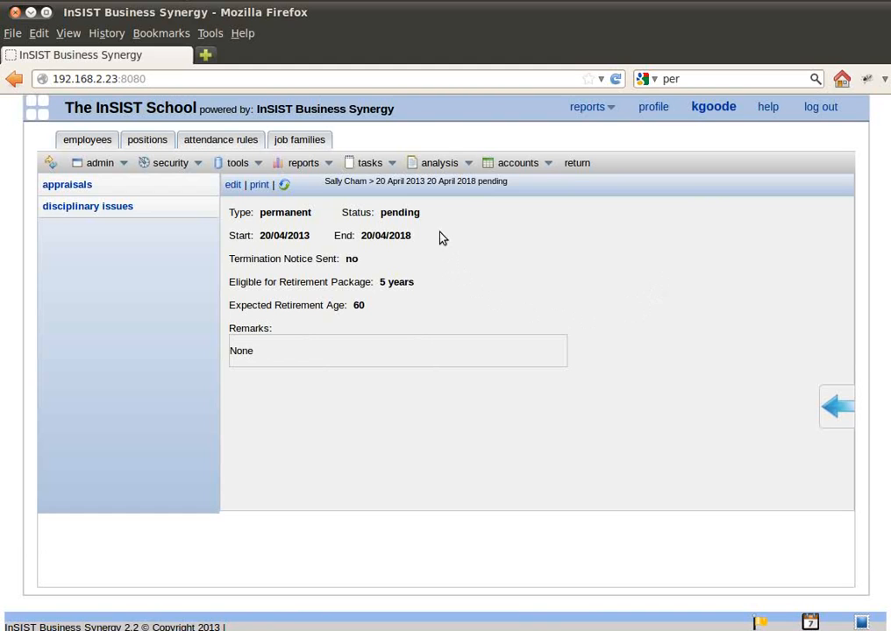
{"action": "left_click", "coordinate": [368, 164]}
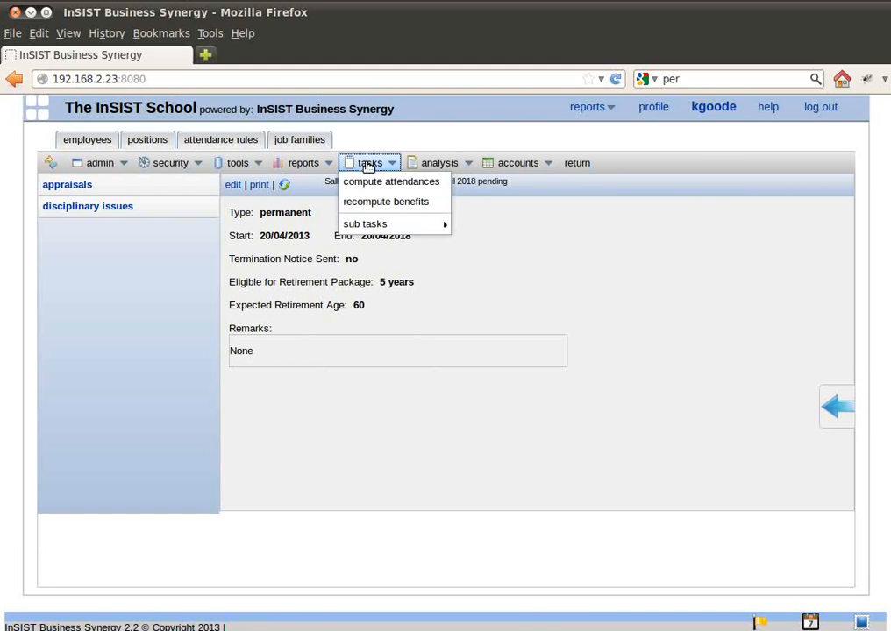
{"action": "mouse_move", "coordinate": [383, 224]}
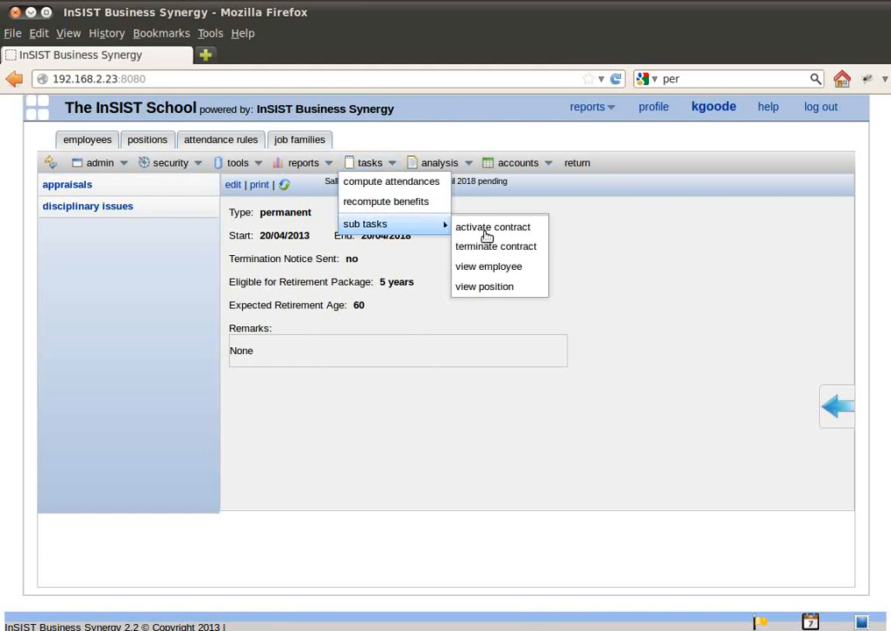
{"action": "left_click", "coordinate": [517, 229]}
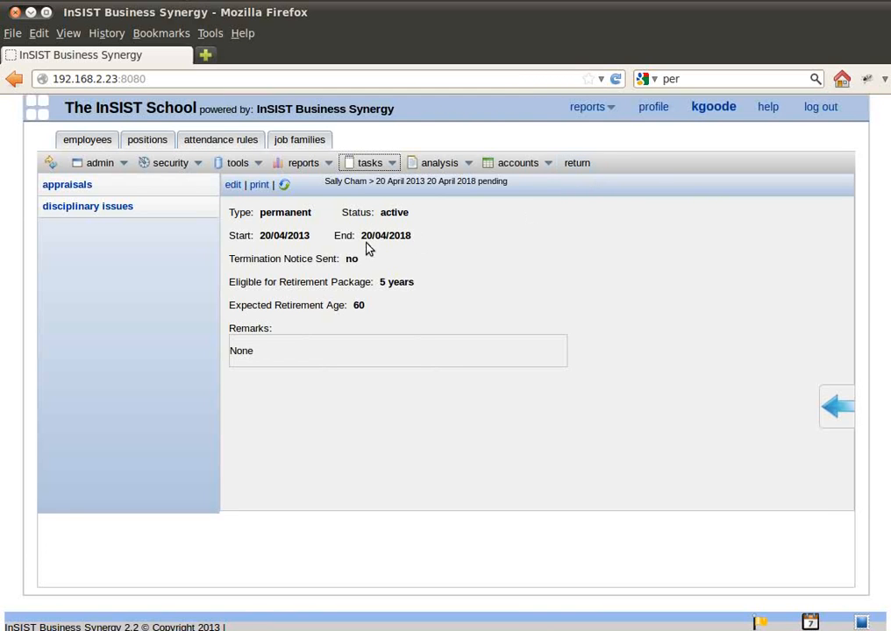
Return to the employee's record, review the individual objectives and open the "Engage customer" objective.
{"action": "left_click", "coordinate": [577, 163]}
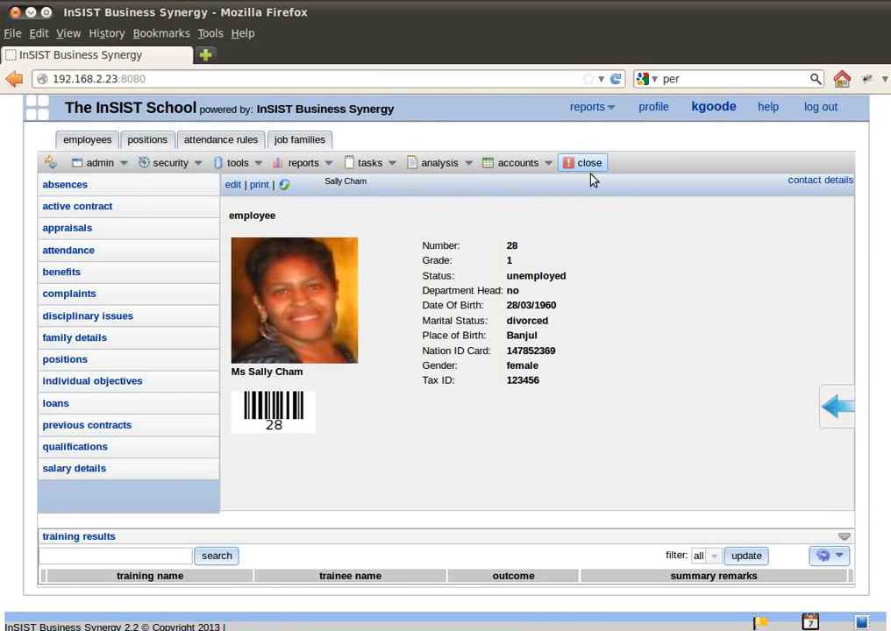
{"action": "left_click", "coordinate": [85, 384]}
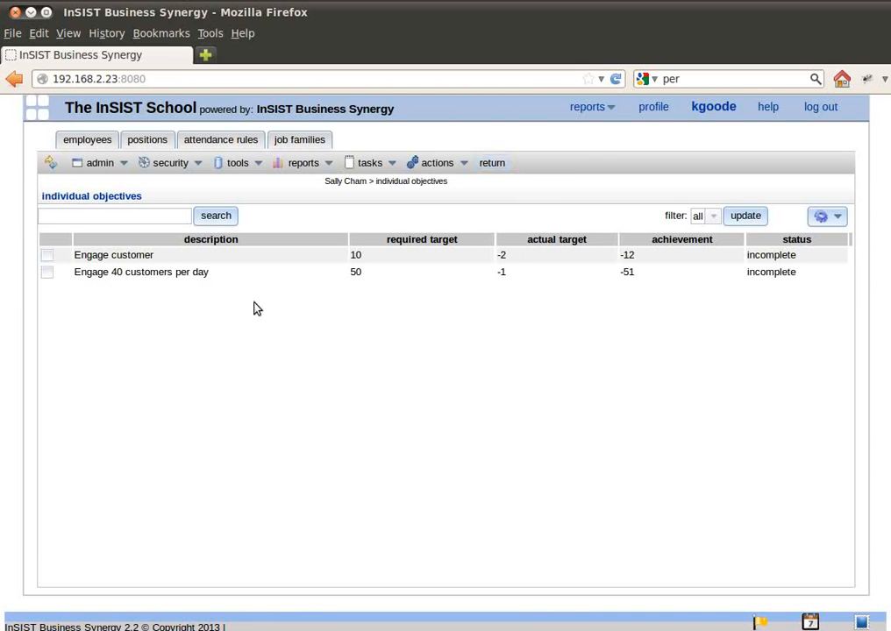
{"action": "left_click", "coordinate": [492, 163]}
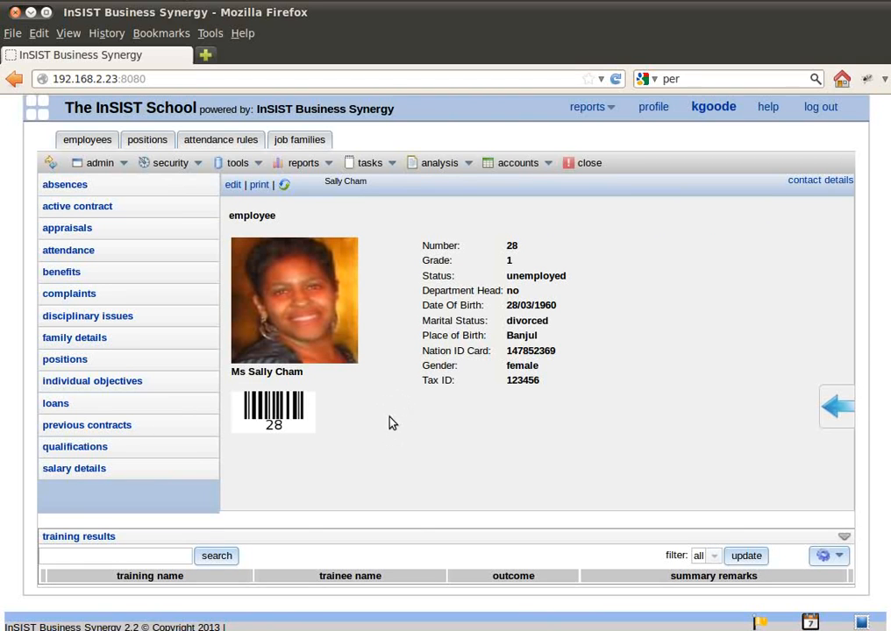
{"action": "left_click", "coordinate": [73, 382]}
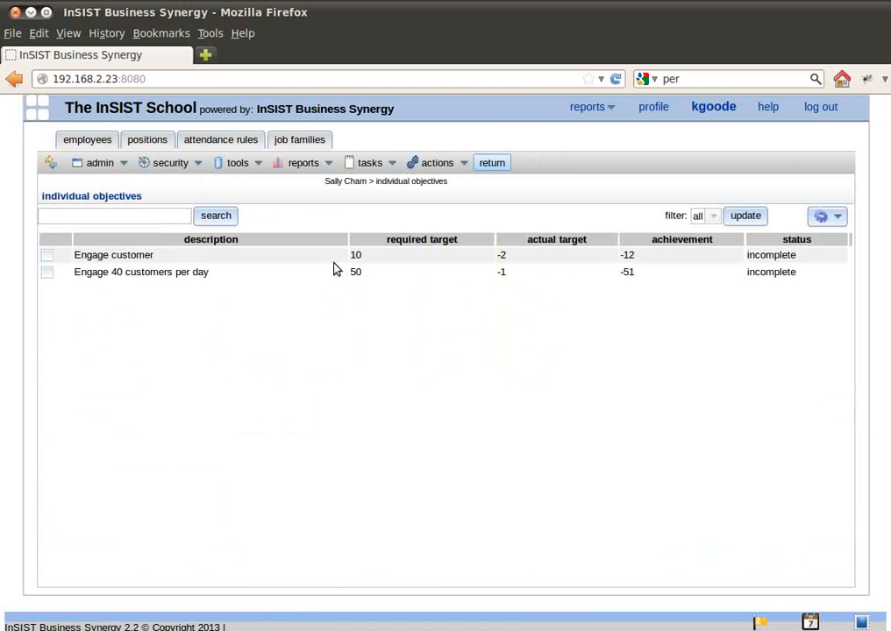
{"action": "left_click", "coordinate": [333, 255]}
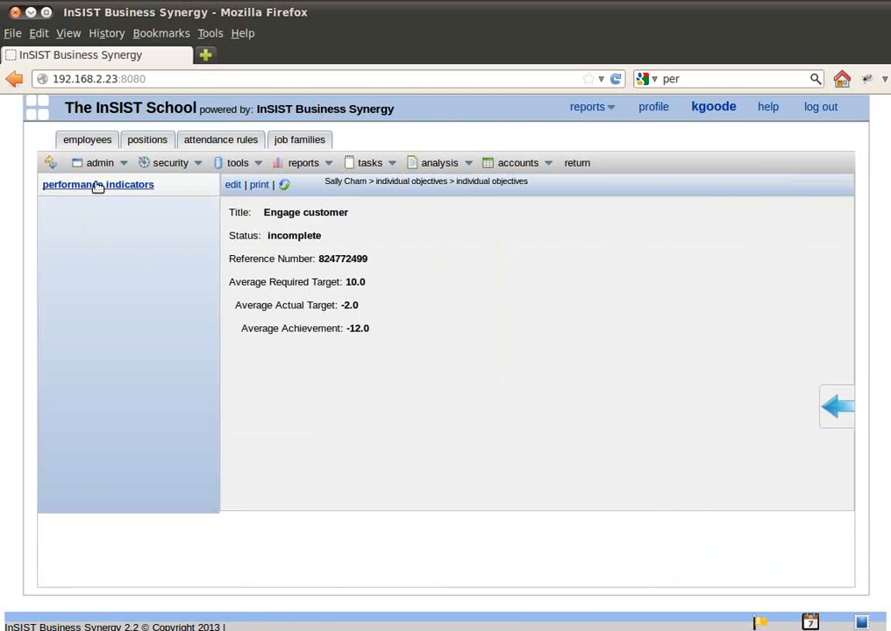
Review the performance indicators of the "Engage customer" objective and return to the individual objectives list.
{"action": "left_click", "coordinate": [98, 185]}
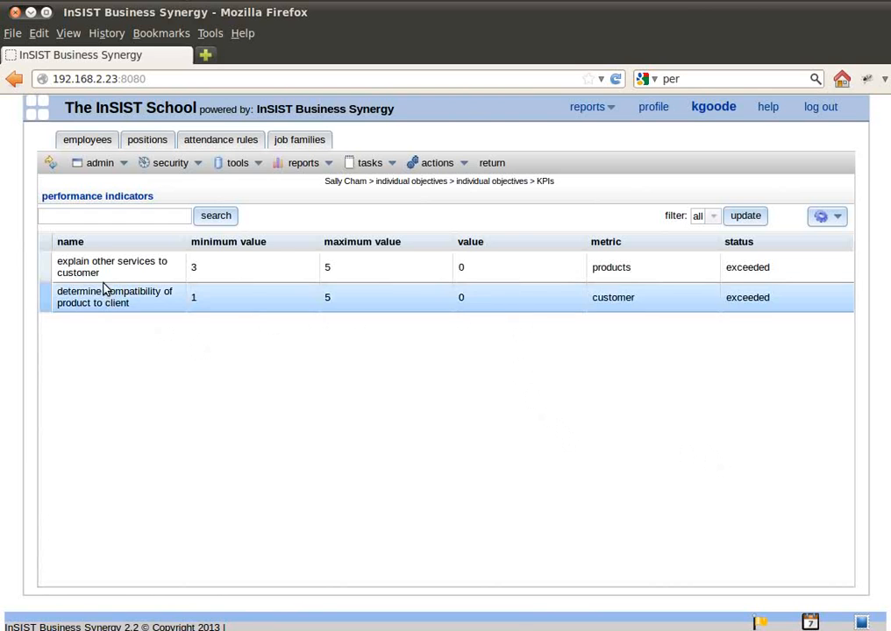
{"action": "left_click", "coordinate": [491, 163]}
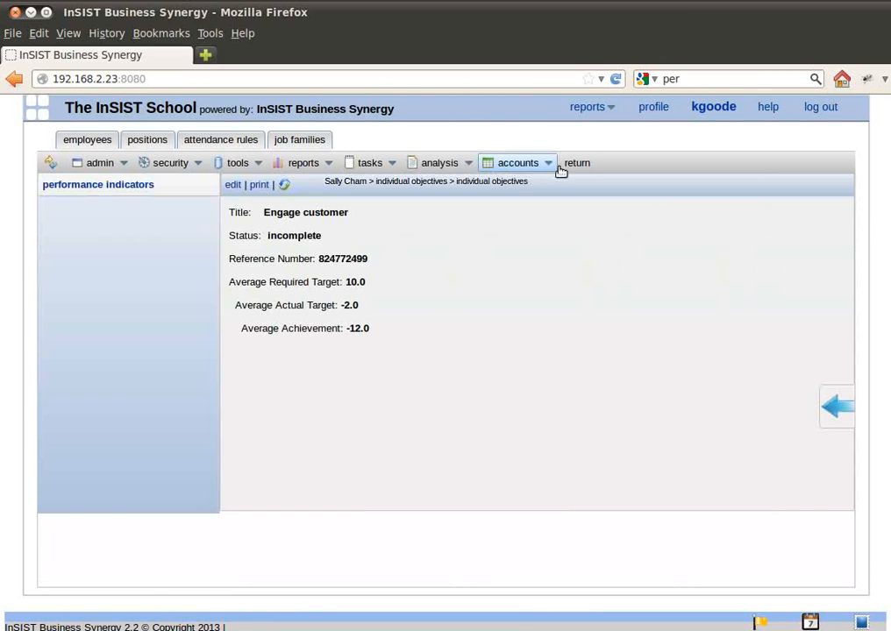
{"action": "left_click", "coordinate": [578, 163]}
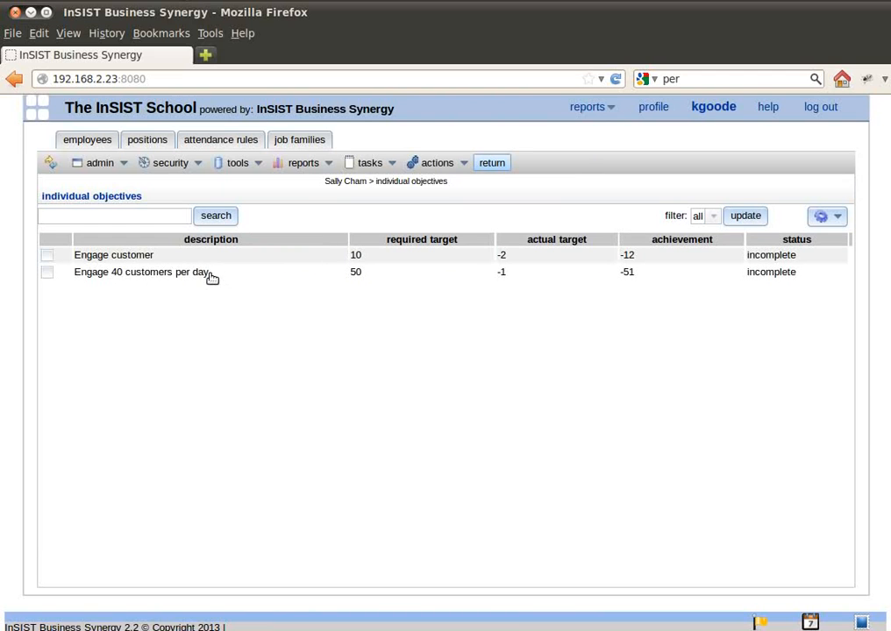
In the "Engage 40 customers per day" objective, set the "Serve 50 customers per day" indicator's value to 30 and save it.
{"action": "left_click", "coordinate": [209, 275]}
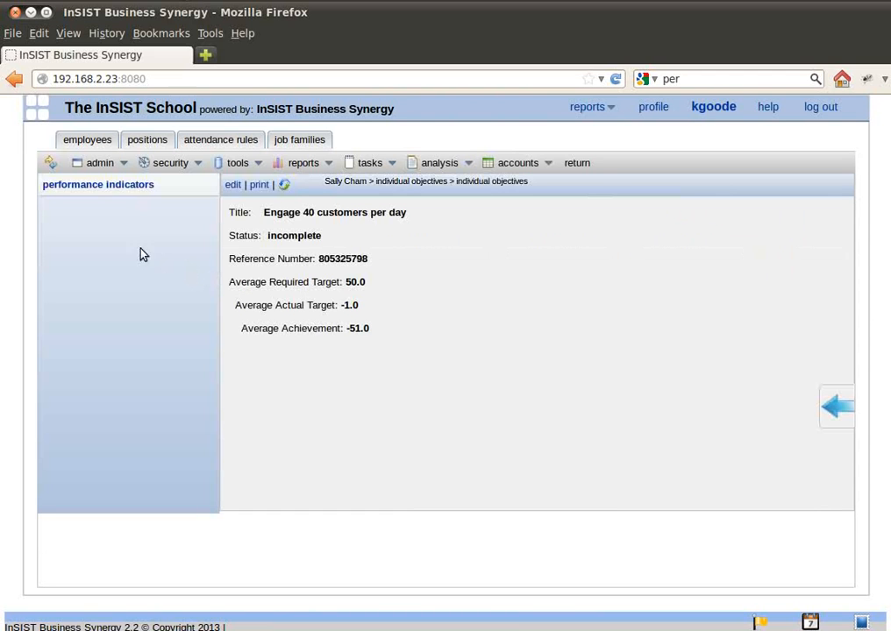
{"action": "left_click", "coordinate": [123, 186]}
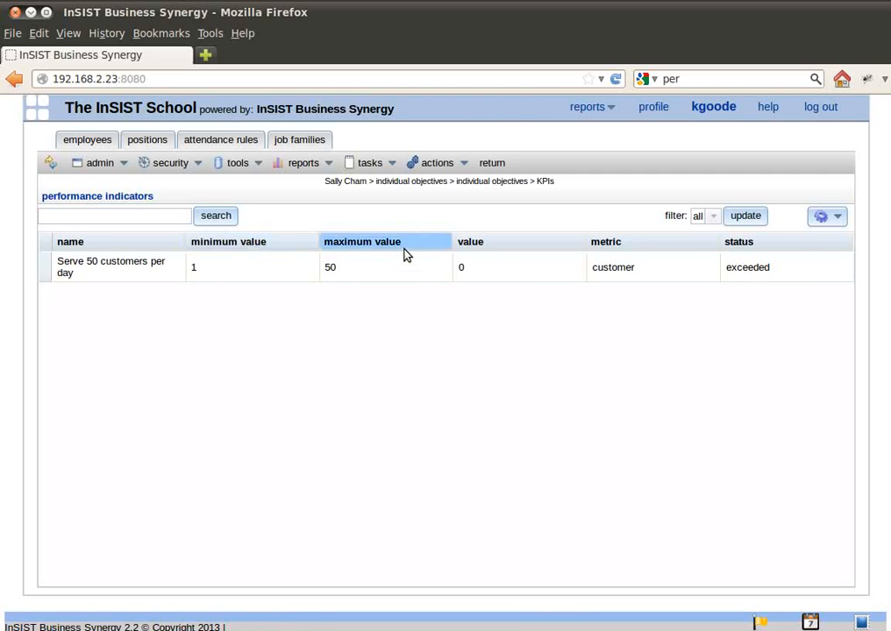
{"action": "double_click", "coordinate": [519, 267]}
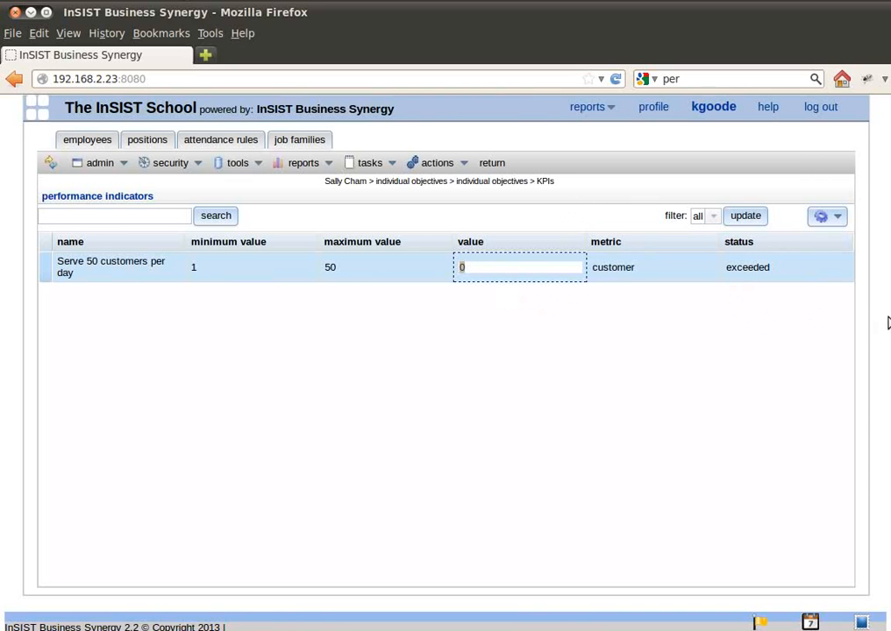
{"action": "type", "text": "30"}
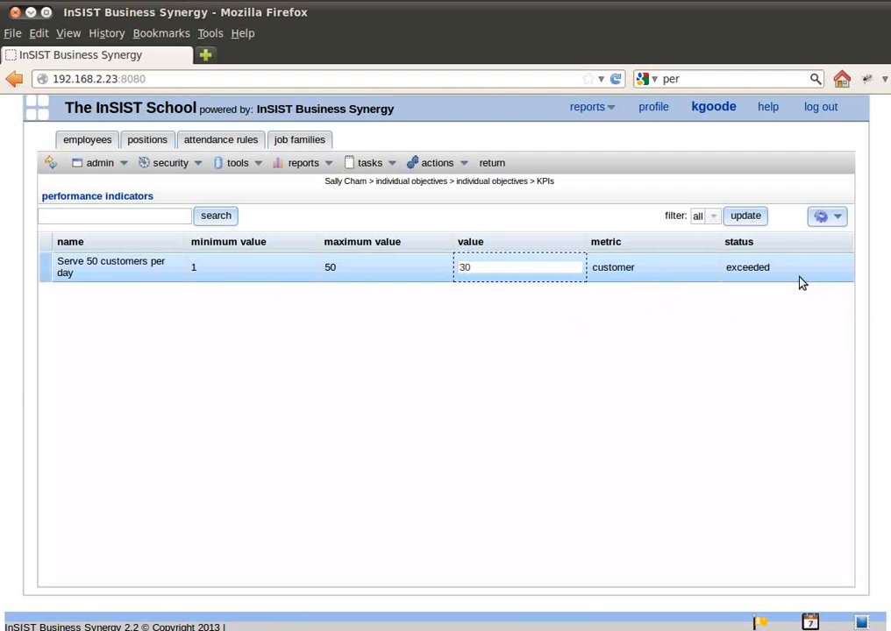
{"action": "left_click", "coordinate": [824, 216]}
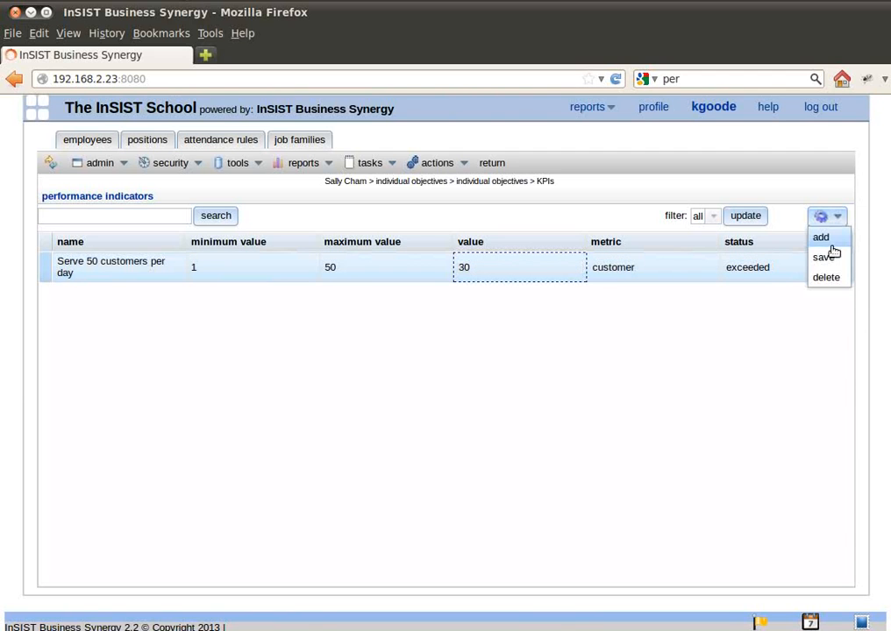
{"action": "left_click", "coordinate": [828, 258]}
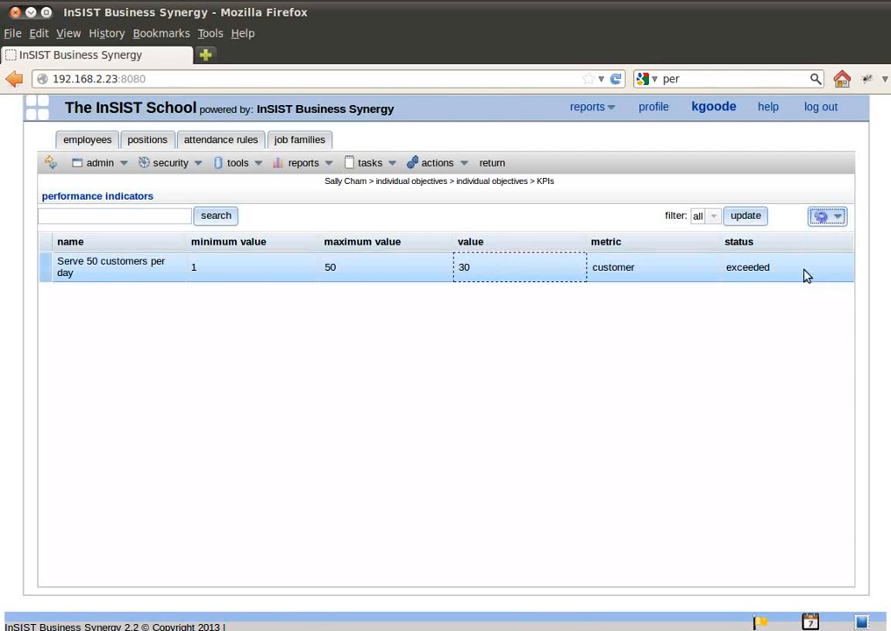
Return to the employee's record and check the list of appraisals.
{"action": "left_click", "coordinate": [500, 166]}
{"action": "left_click", "coordinate": [577, 164]}
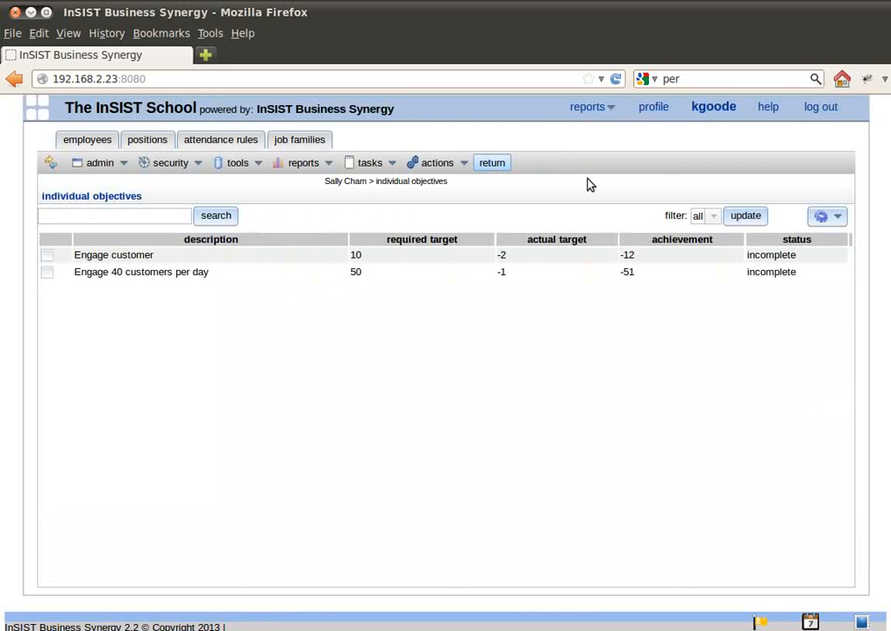
{"action": "left_click", "coordinate": [491, 166]}
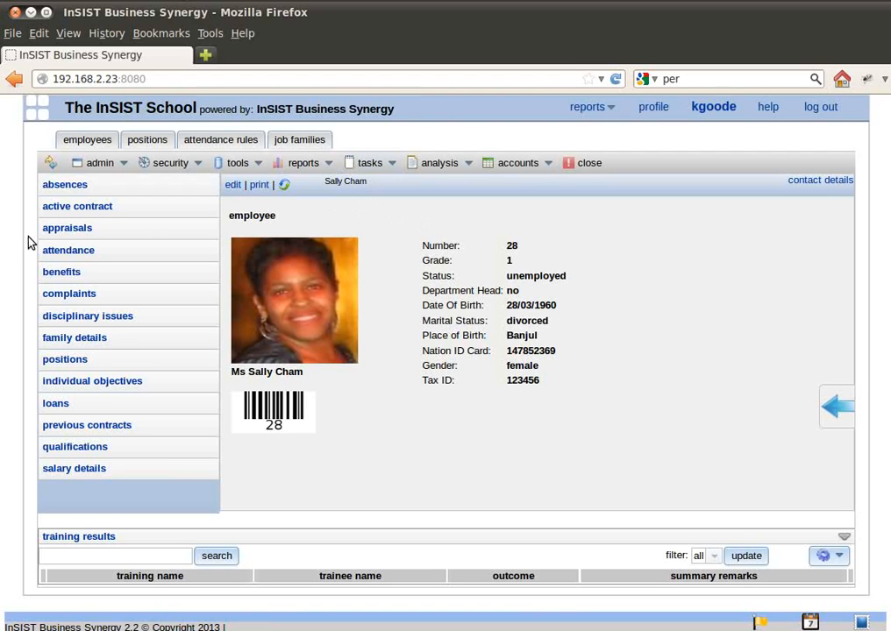
{"action": "left_click", "coordinate": [67, 229]}
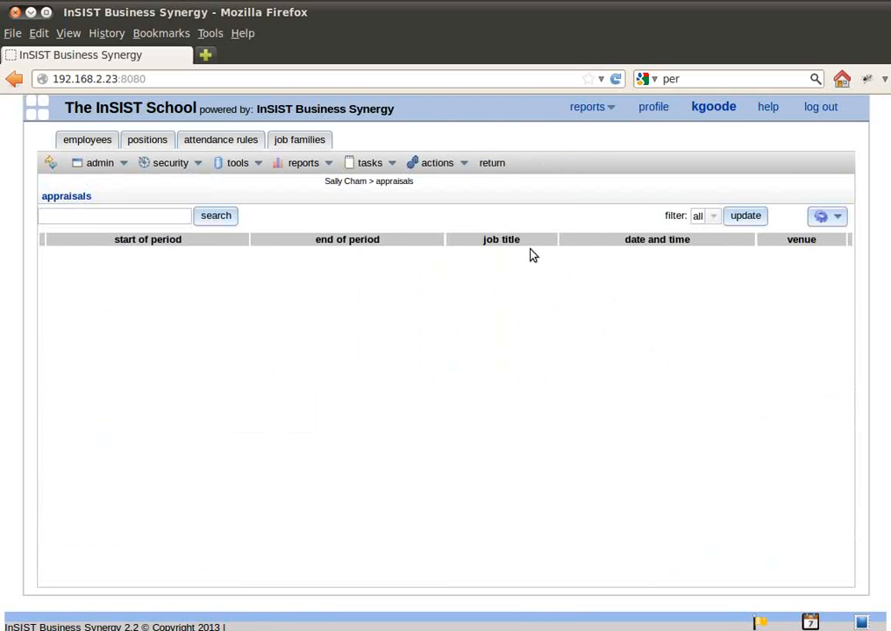
{"action": "left_click", "coordinate": [494, 164]}
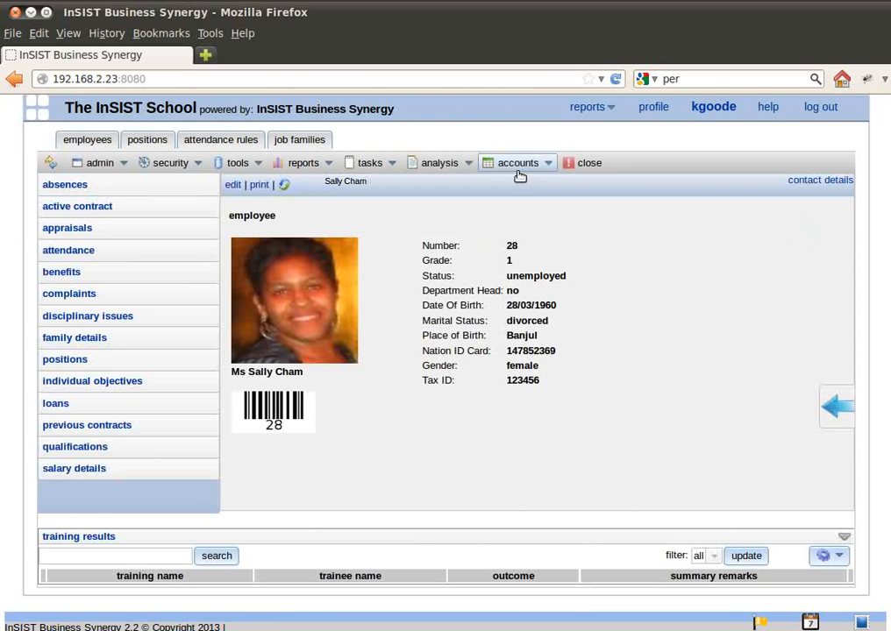
Prepare an appraisal for the employee covering 4/15/2013 to 4/23/2013, entering the appraiser's full name.
{"action": "left_click", "coordinate": [363, 164]}
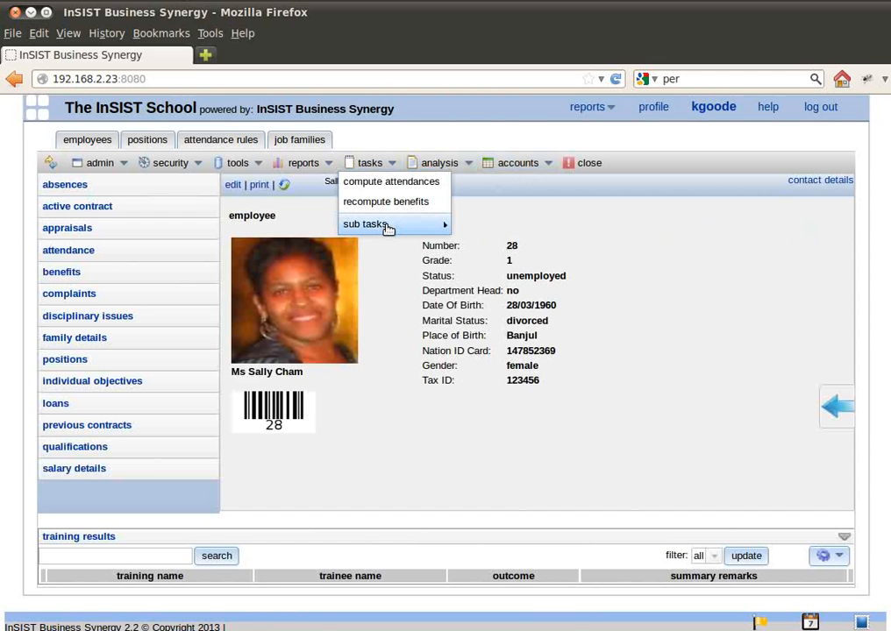
{"action": "mouse_move", "coordinate": [389, 228]}
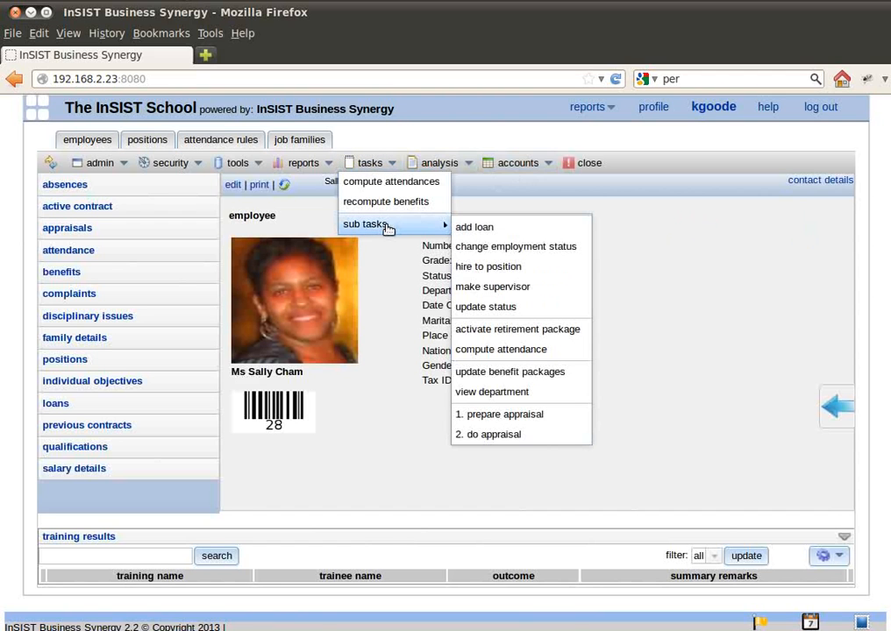
{"action": "left_click", "coordinate": [530, 414]}
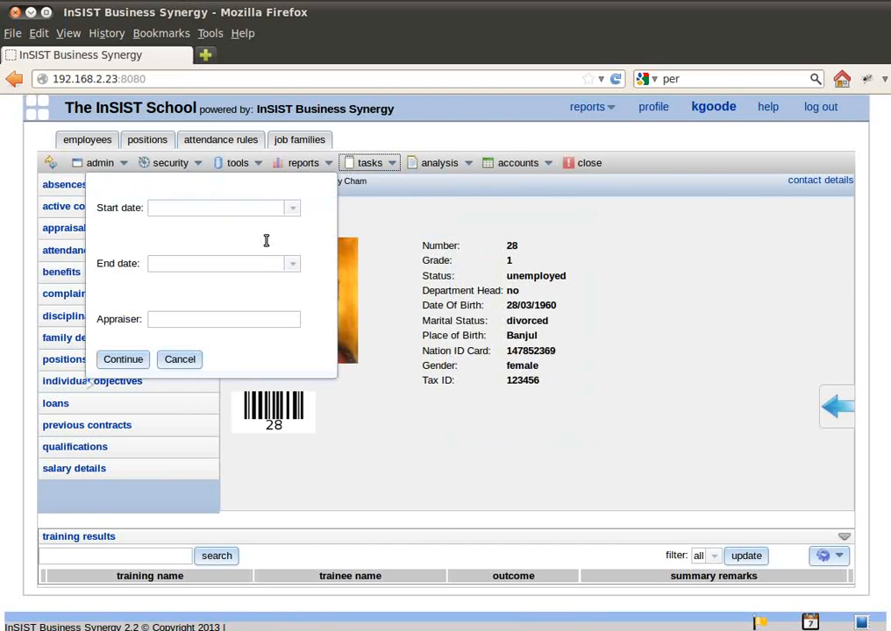
{"action": "left_click", "coordinate": [292, 210]}
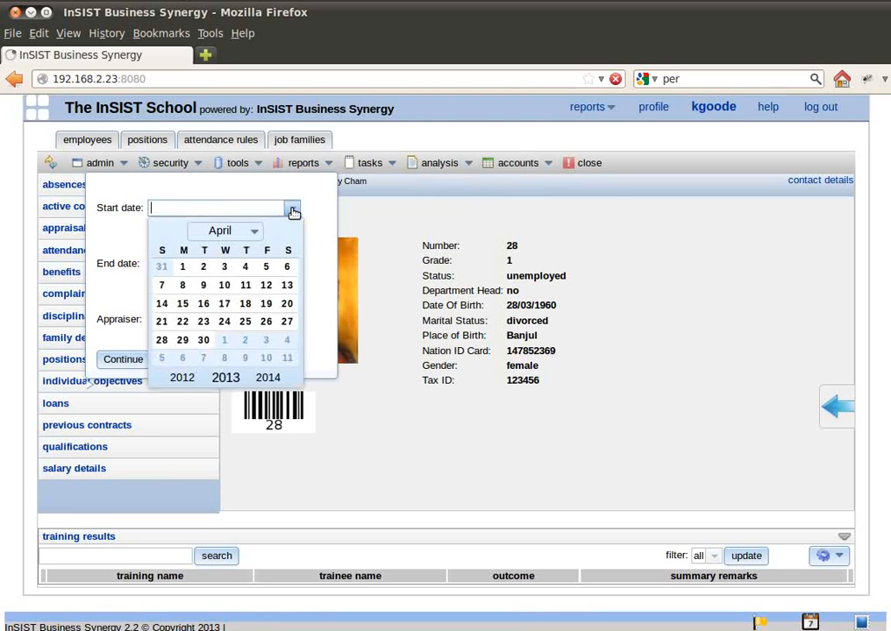
{"action": "left_click", "coordinate": [184, 305]}
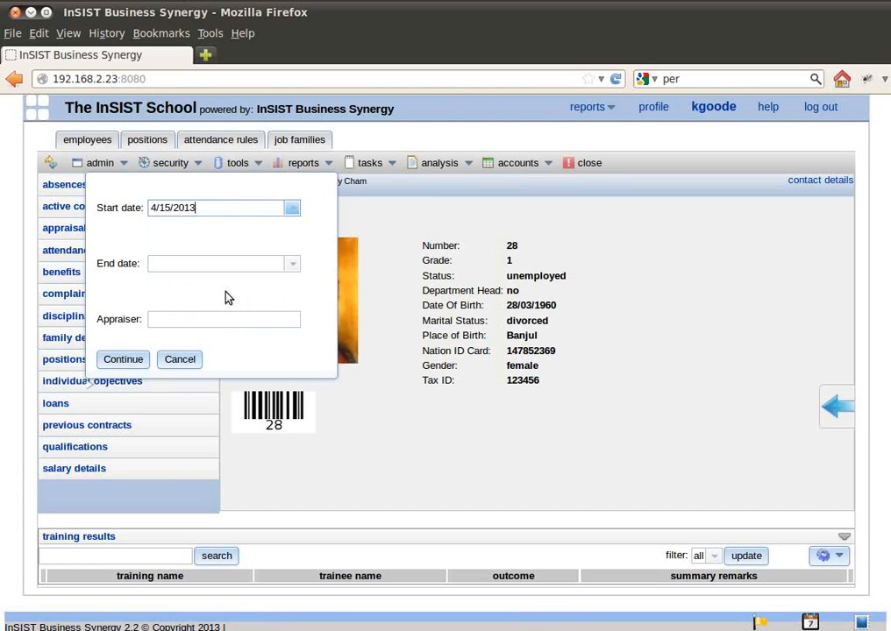
{"action": "left_click", "coordinate": [290, 266]}
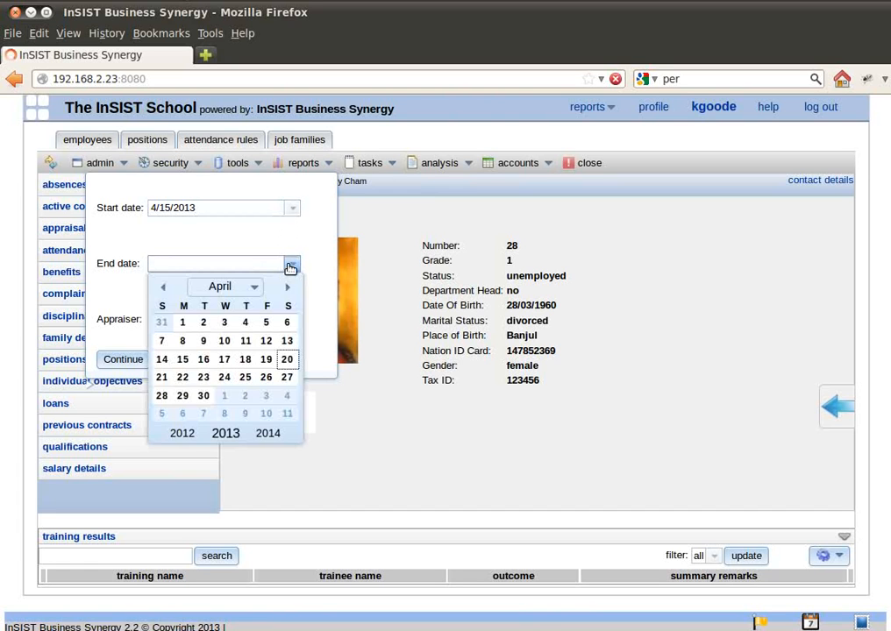
{"action": "left_click", "coordinate": [204, 378]}
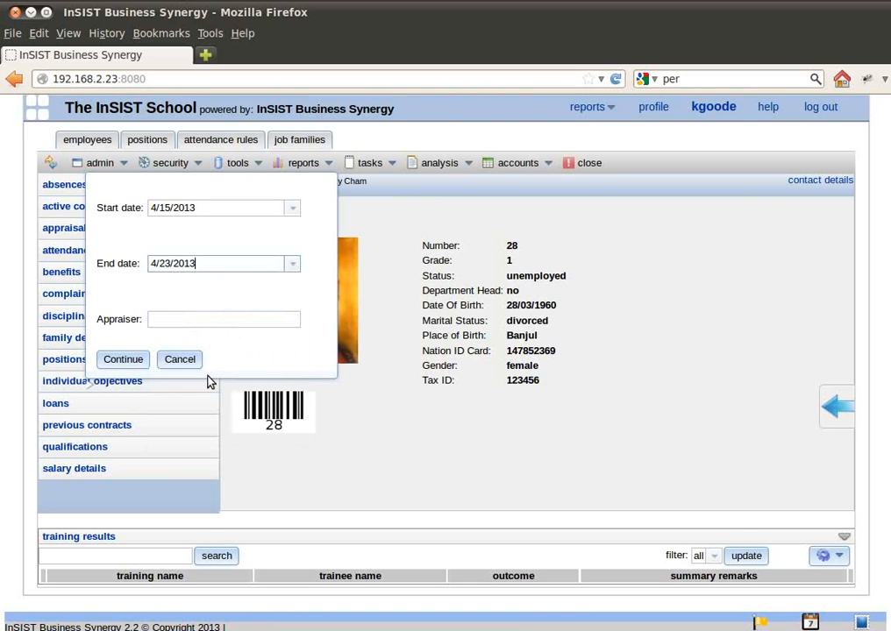
{"action": "left_click", "coordinate": [237, 323]}
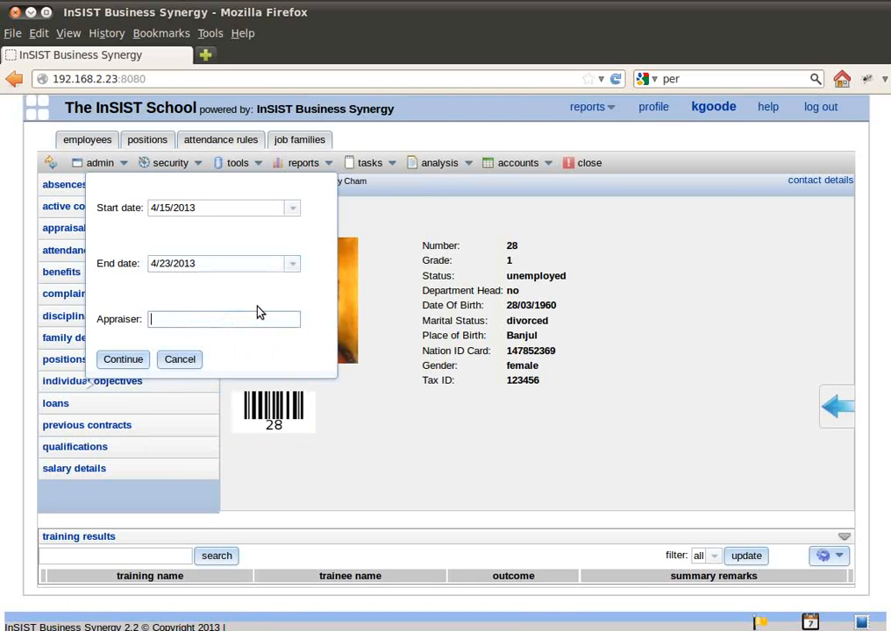
{"action": "left_click", "coordinate": [122, 361]}
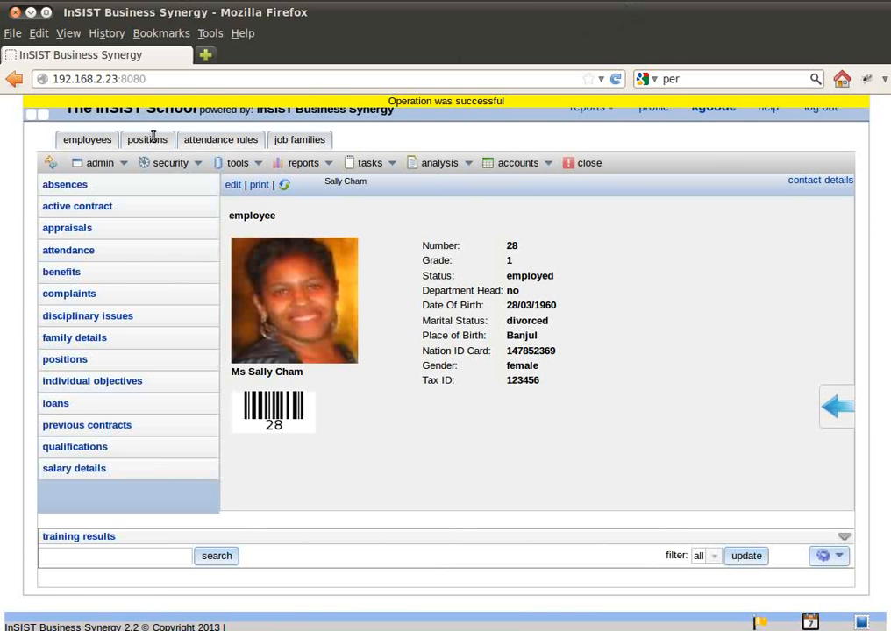
Open the prepared Teller 2 appraisal, review its details and performance indicators, and return to the employee's record.
{"action": "left_click", "coordinate": [60, 230]}
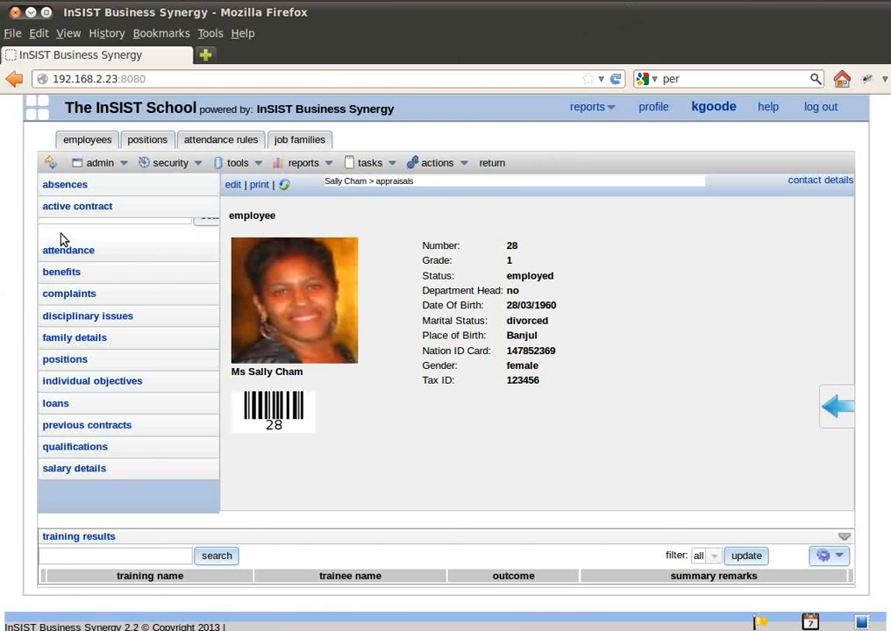
{"action": "left_click", "coordinate": [342, 255]}
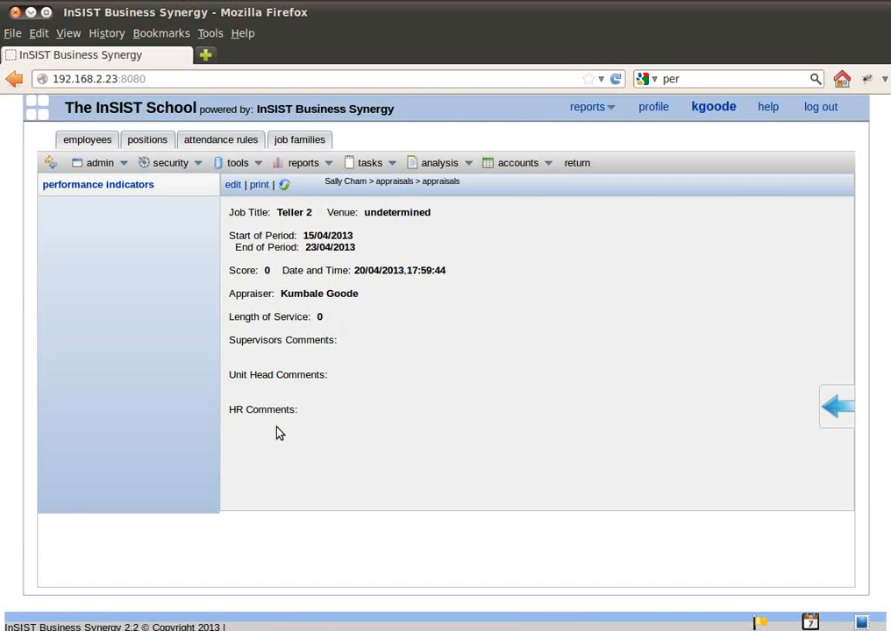
{"action": "left_click", "coordinate": [110, 185]}
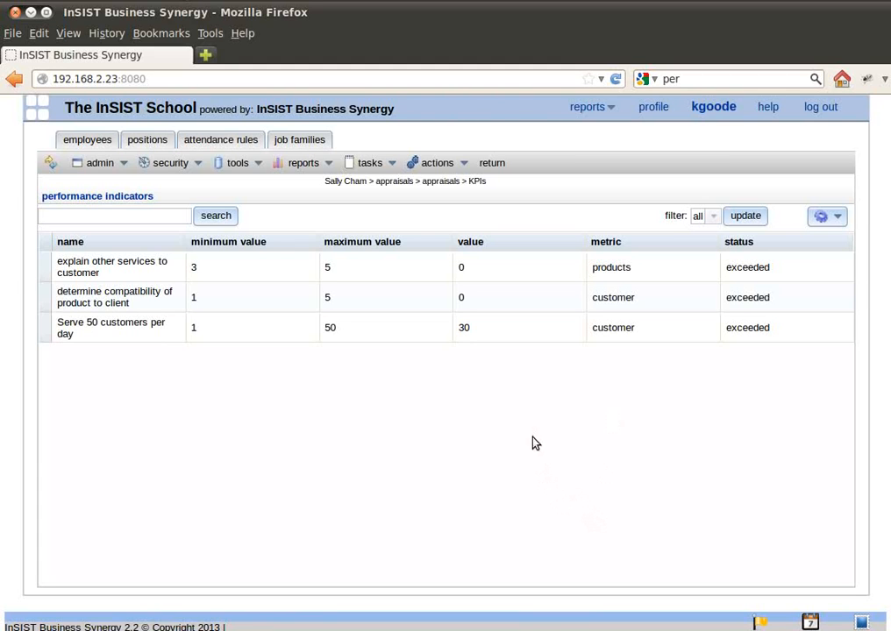
{"action": "left_click", "coordinate": [505, 167]}
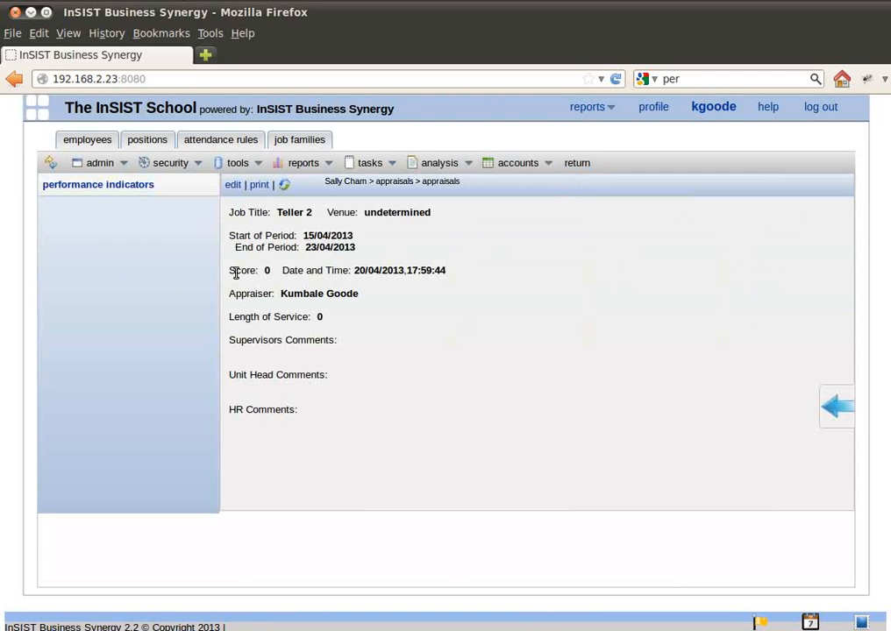
{"action": "left_click", "coordinate": [583, 167]}
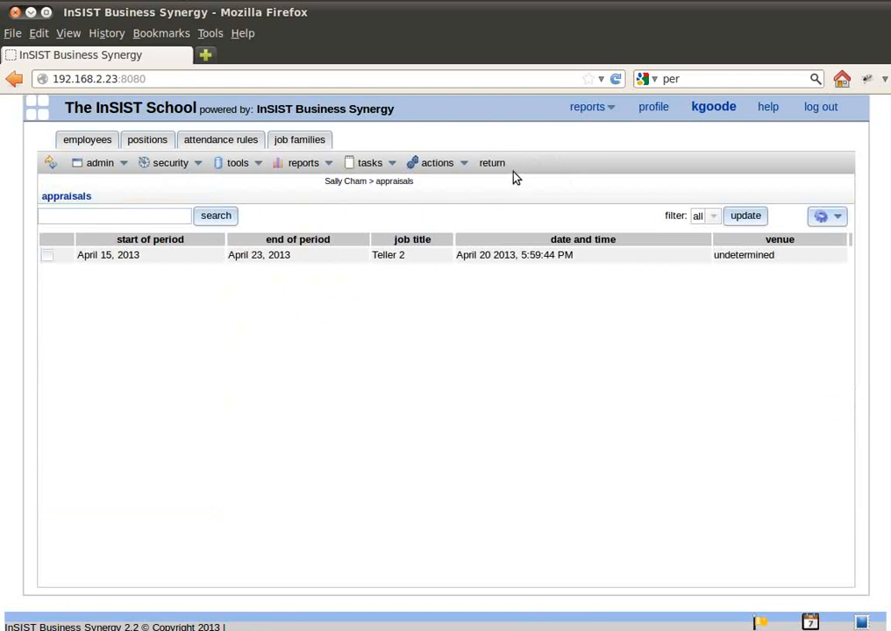
{"action": "left_click", "coordinate": [497, 165]}
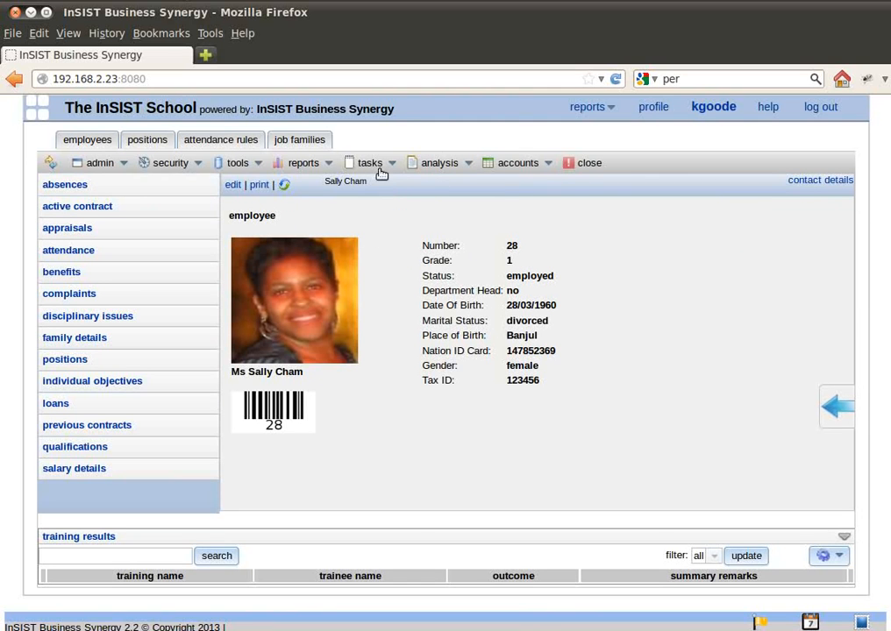
Start carrying out the employee's appraisal with the date 4/20/2013.
{"action": "left_click", "coordinate": [390, 164]}
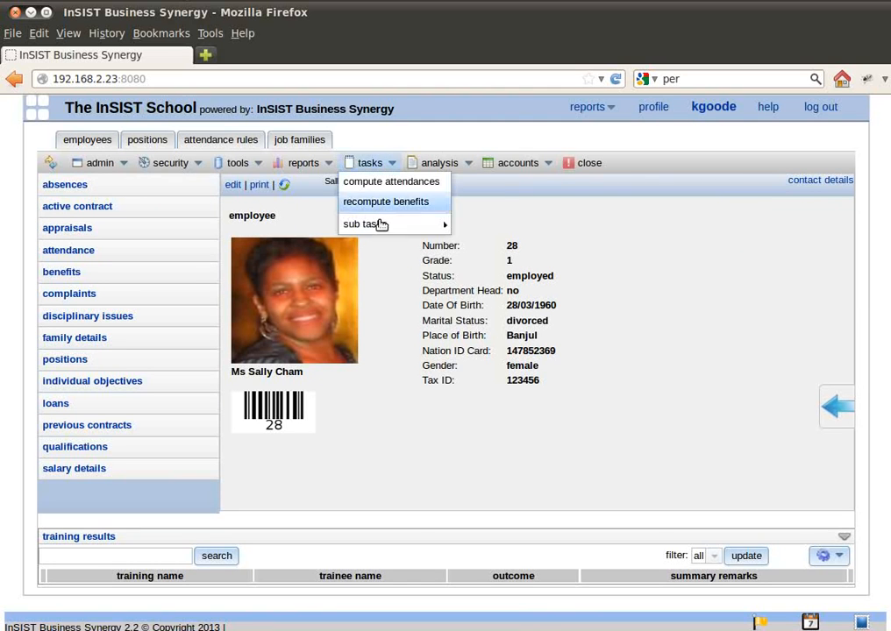
{"action": "mouse_move", "coordinate": [386, 225]}
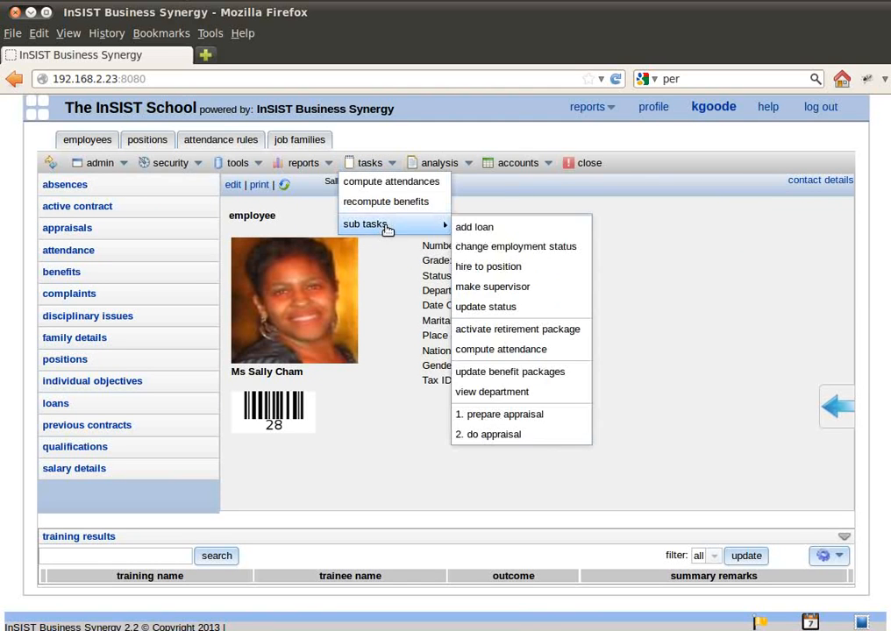
{"action": "left_click", "coordinate": [520, 434]}
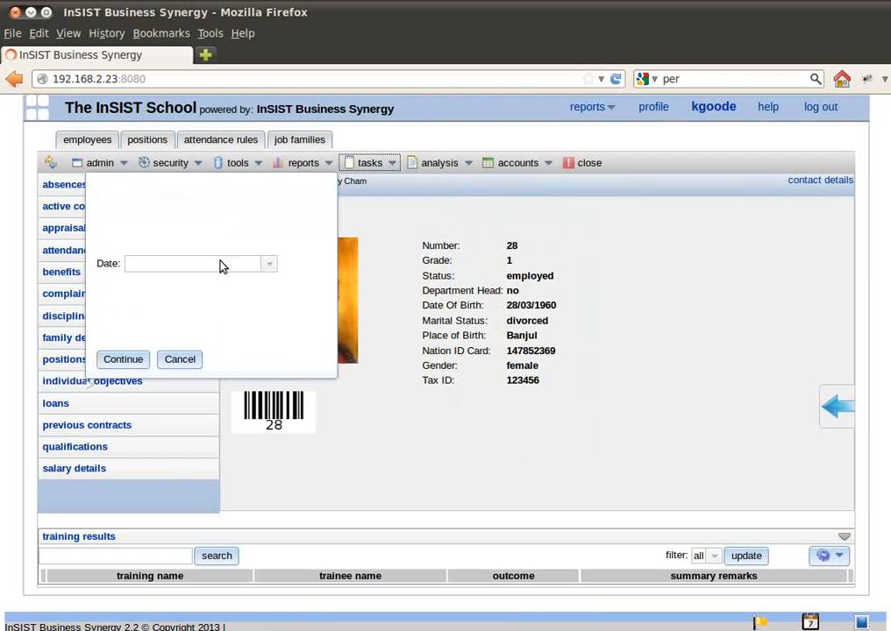
{"action": "left_click", "coordinate": [267, 265]}
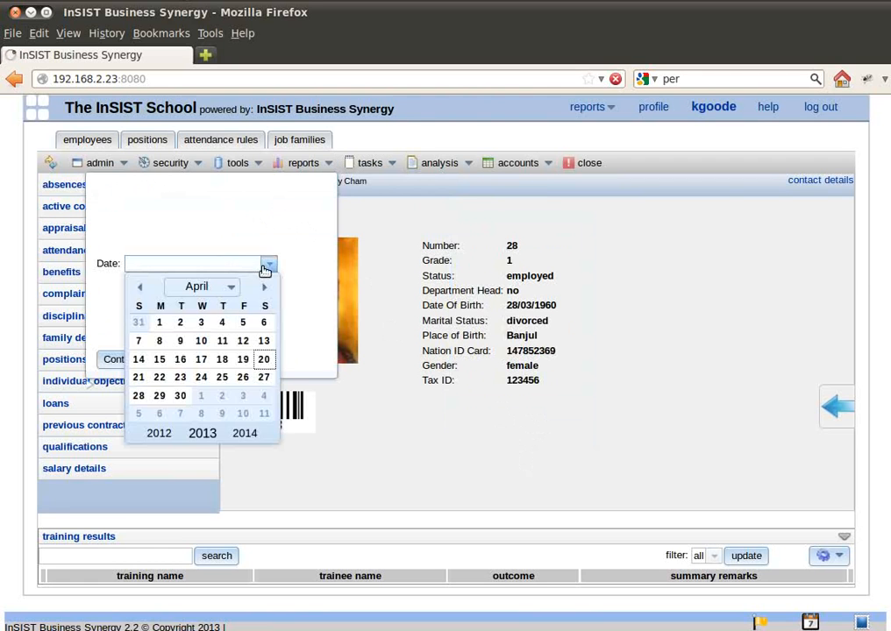
{"action": "left_click", "coordinate": [263, 356]}
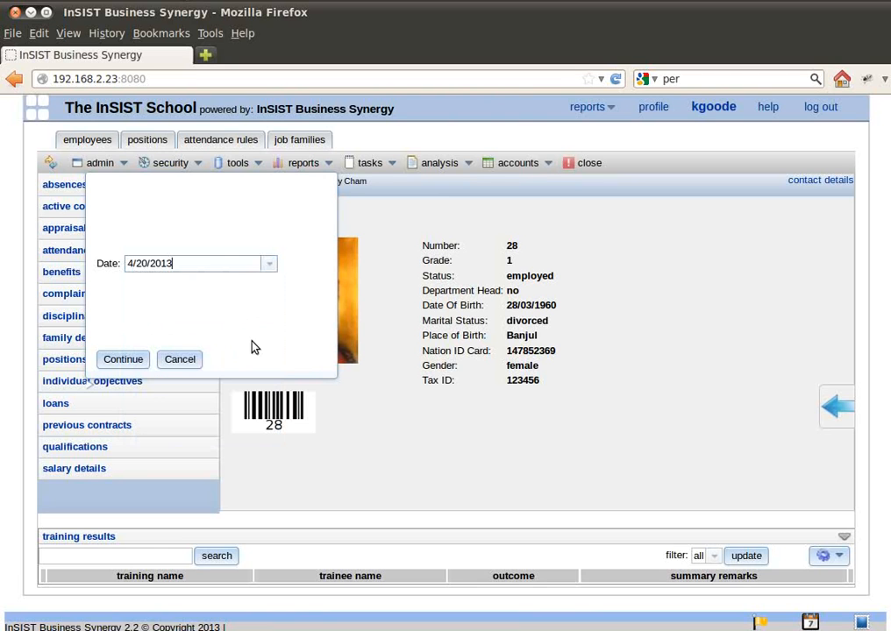
{"action": "left_click", "coordinate": [114, 360]}
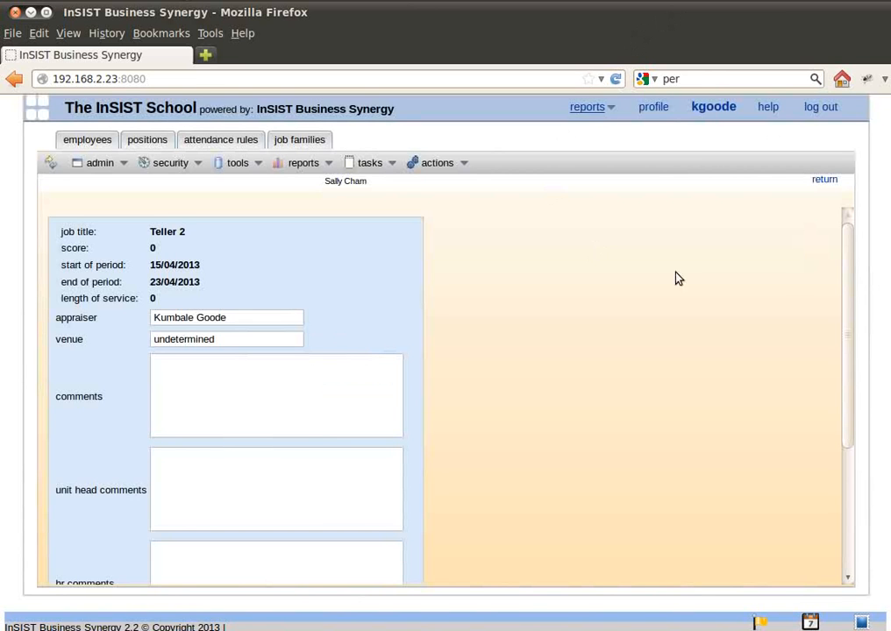
Set the appraisal's venue to InSIST Global Conference Room.
{"action": "scroll", "coordinate": [809, 235], "scroll_direction": "down", "scroll_amount": 2}
{"action": "scroll", "coordinate": [452, 303], "scroll_direction": "up", "scroll_amount": 2}
{"action": "double_click", "coordinate": [240, 340]}
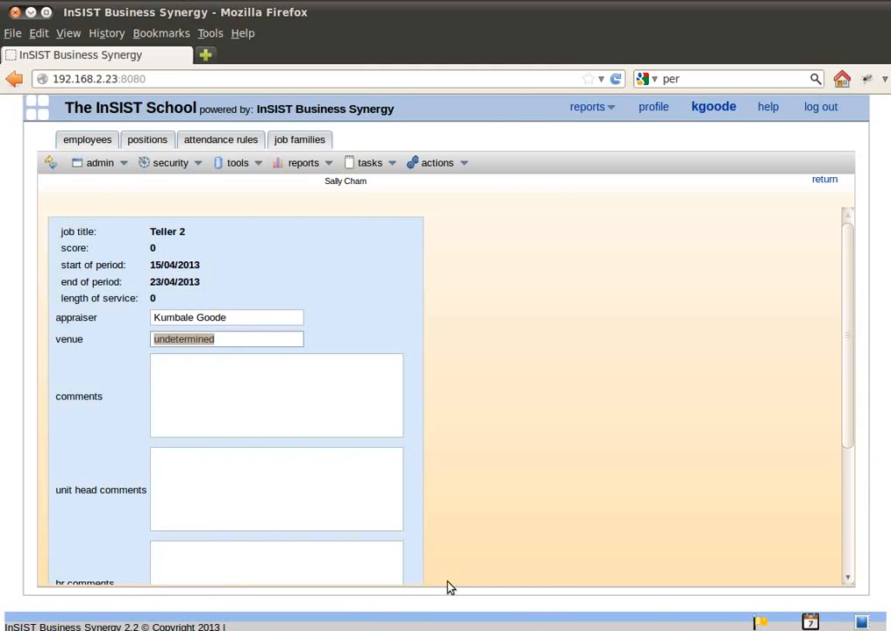
{"action": "type", "text": "C"}
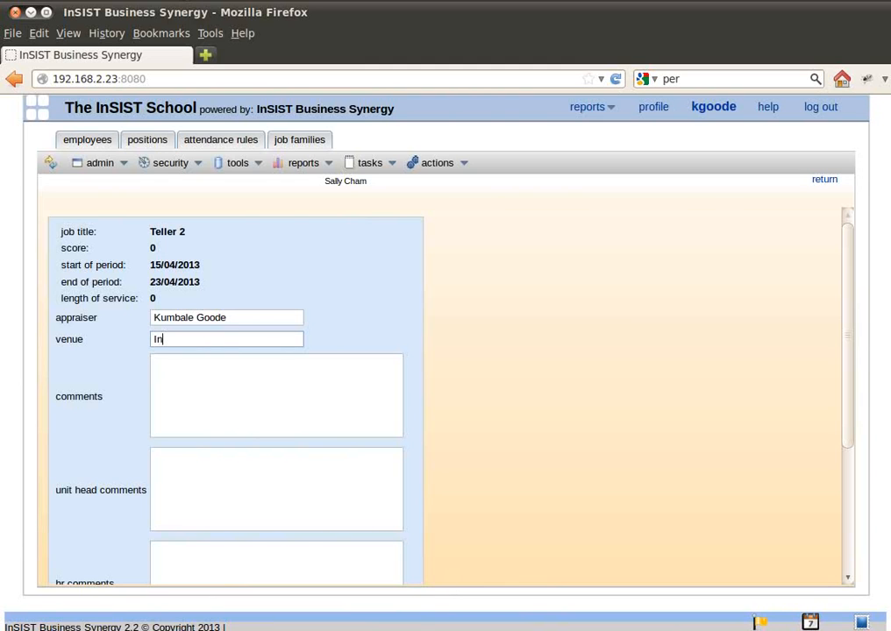
{"action": "type", "text": "nSIS"}
{"action": "type", "text": "T Gl"}
{"action": "type", "text": "Conge"}
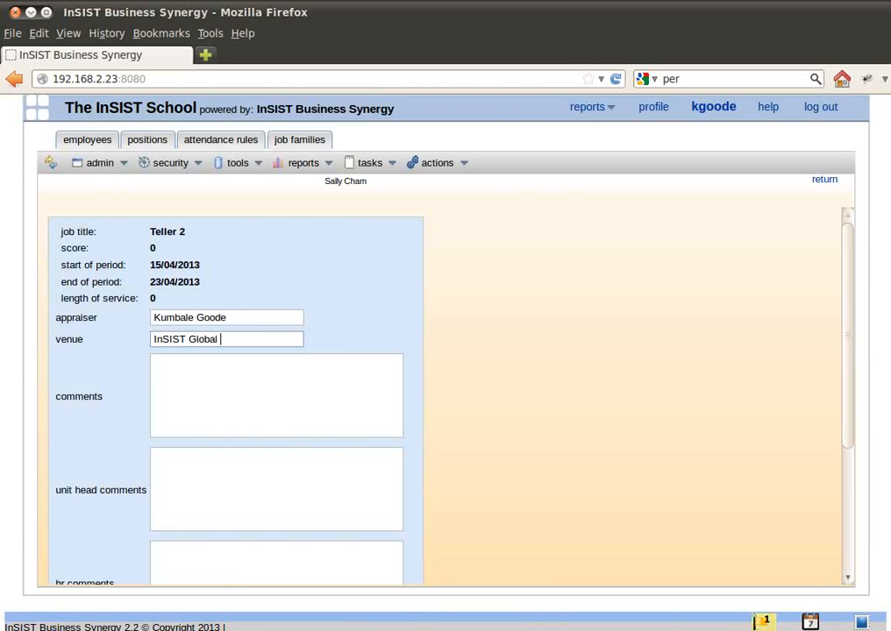
{"action": "key", "text": "BackSpace"}
{"action": "key", "text": "BackSpace"}
{"action": "type", "text": "ference Room"}
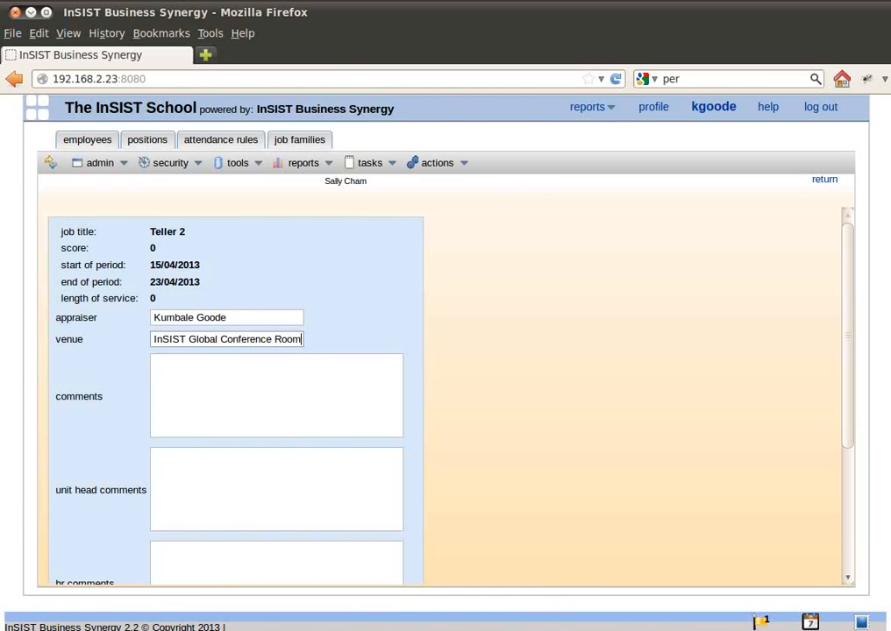
{"action": "key", "text": "Tab"}
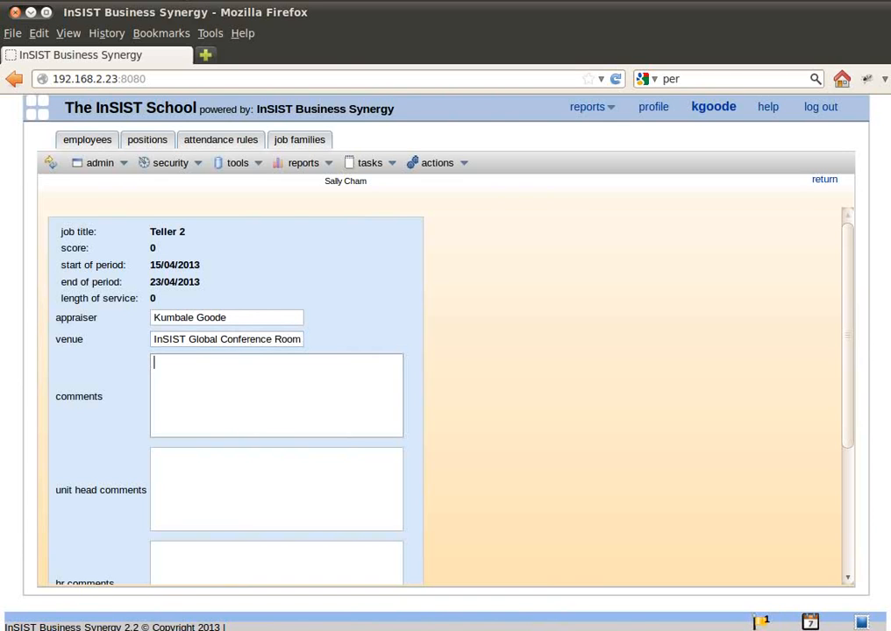
Enter "employee is a team player and very innovative" as the appraisal's comments.
{"action": "scroll", "coordinate": [279, 355], "scroll_direction": "down", "scroll_amount": 1}
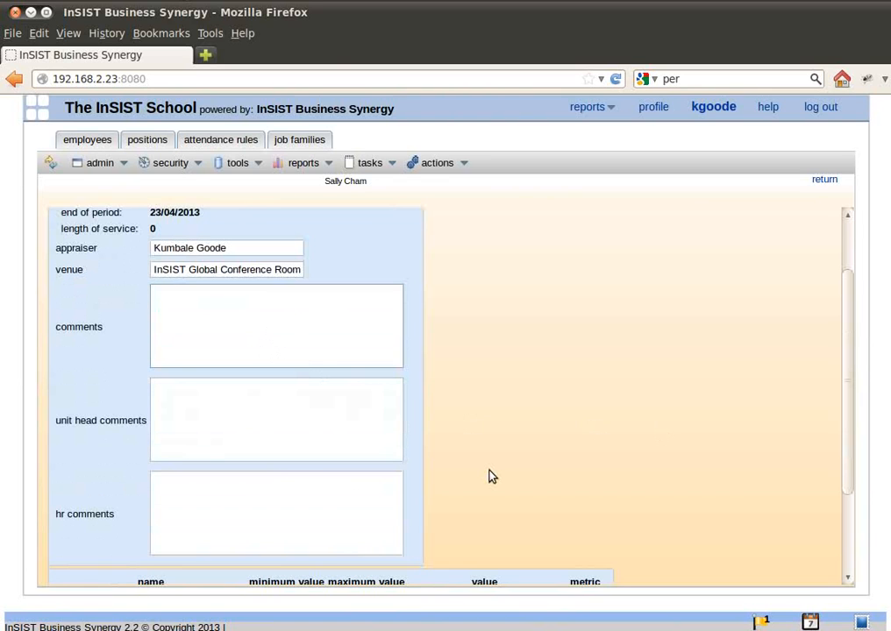
{"action": "type", "text": "employee is a tea"}
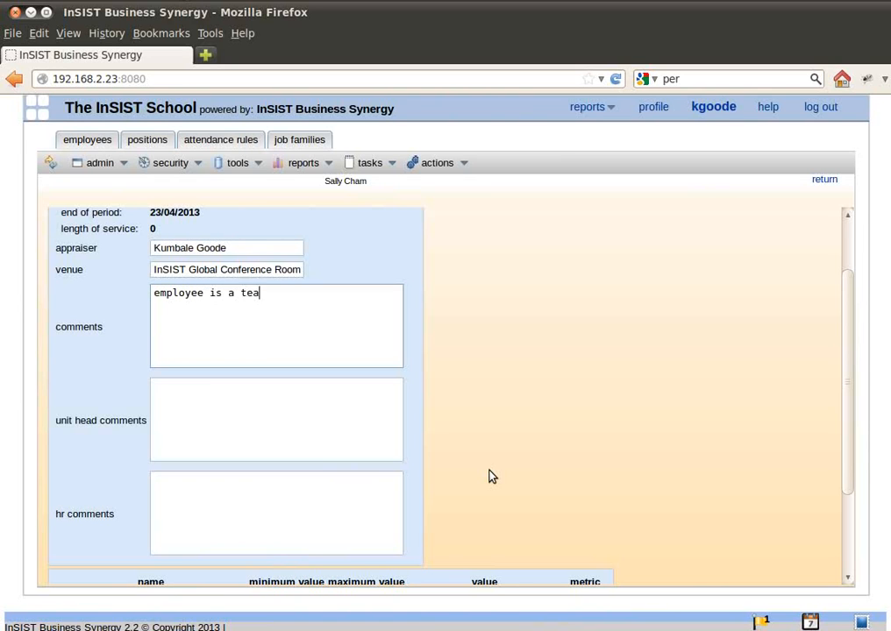
{"action": "type", "text": "m player and very innovative"}
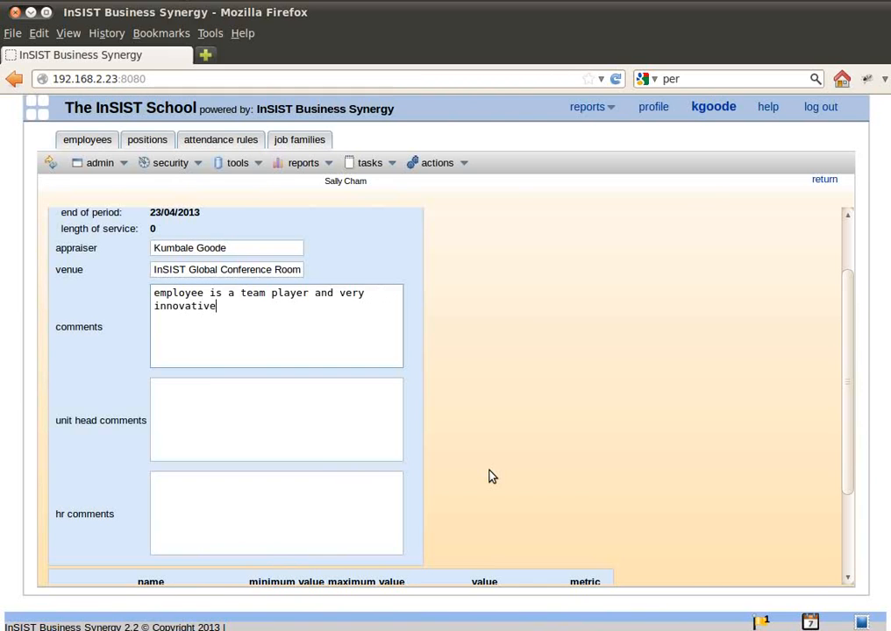
{"action": "key", "text": "Tab"}
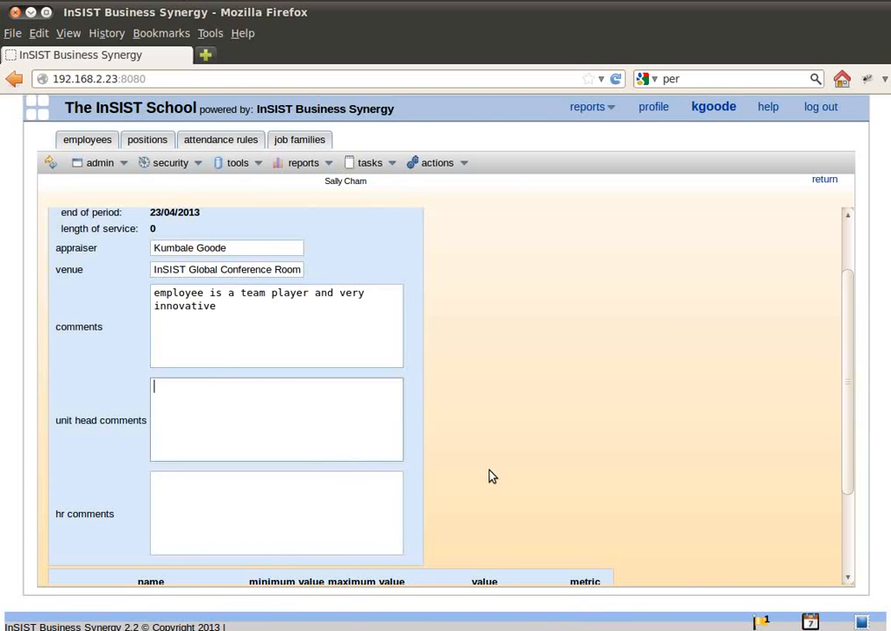
Enter "none" for both the unit head comments and the HR comments.
{"action": "type", "text": "none"}
{"action": "key", "text": "Tab"}
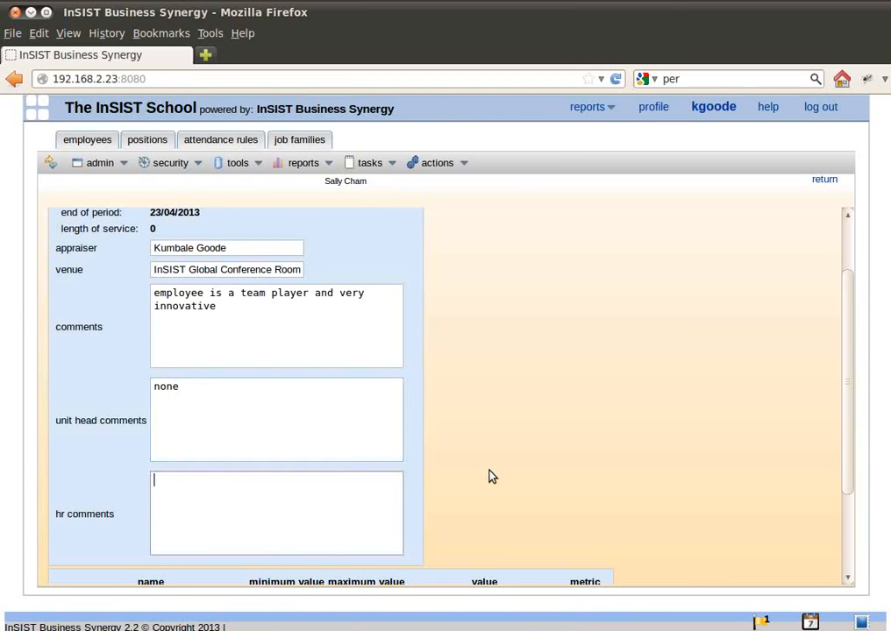
{"action": "type", "text": "none"}
{"action": "key", "text": "Tab"}
{"action": "key", "text": "Tab"}
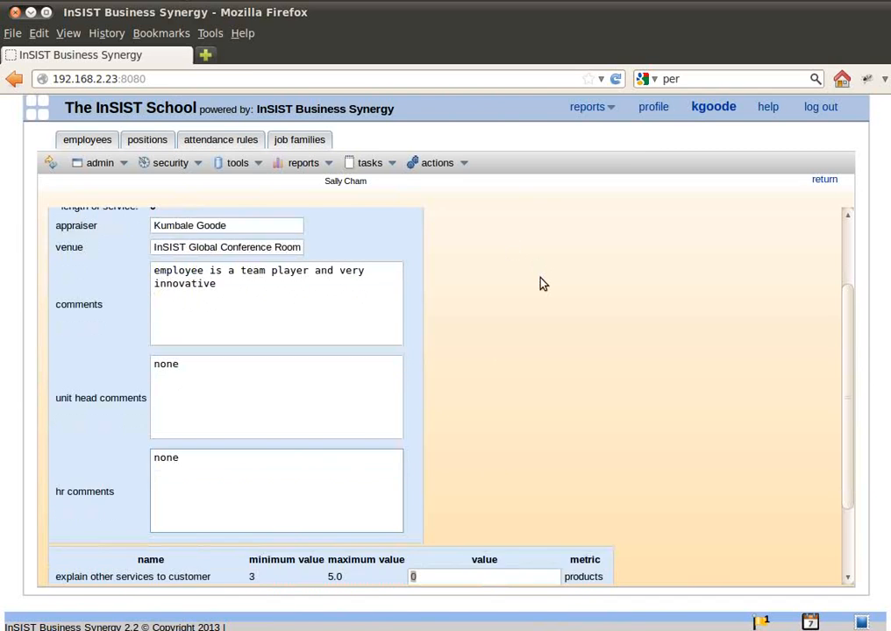
Set the value of the "Serve 50 customers per day" indicator to 30 and save the appraisal.
{"action": "key", "text": "Tab"}
{"action": "type", "text": "30"}
{"action": "key", "text": "Tab"}
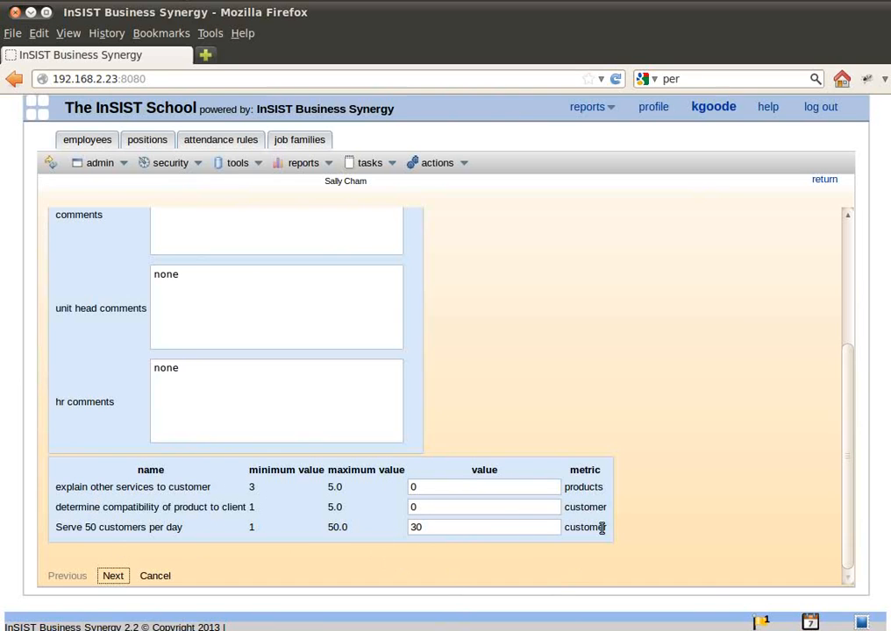
{"action": "left_click", "coordinate": [478, 529]}
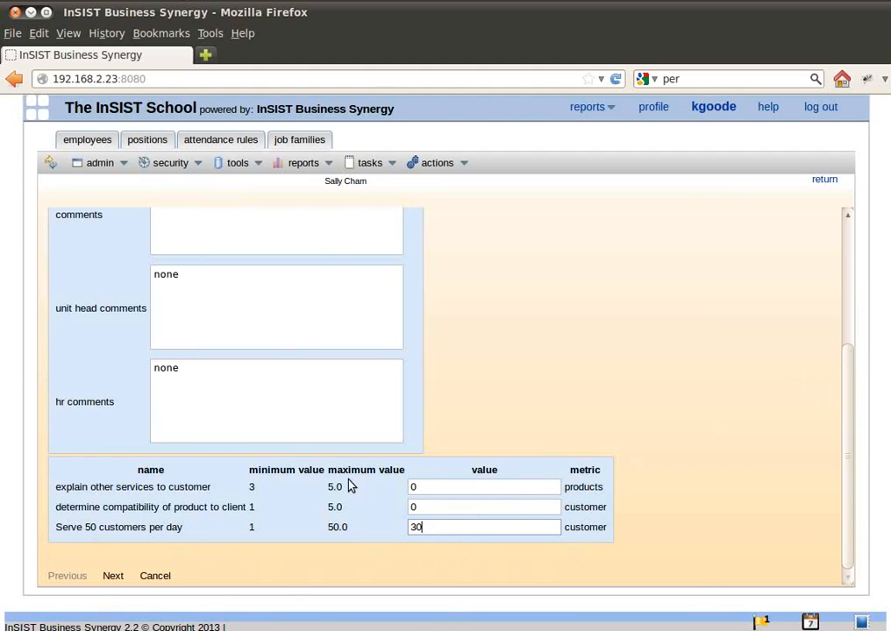
{"action": "left_click", "coordinate": [113, 577]}
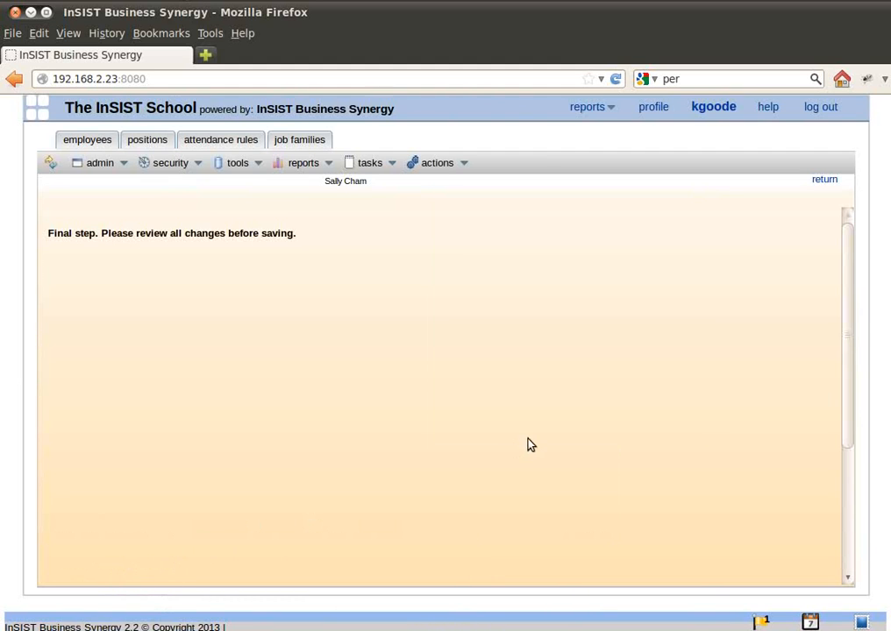
{"action": "scroll", "coordinate": [529, 445], "scroll_direction": "down", "scroll_amount": 5}
{"action": "left_click", "coordinate": [115, 576]}
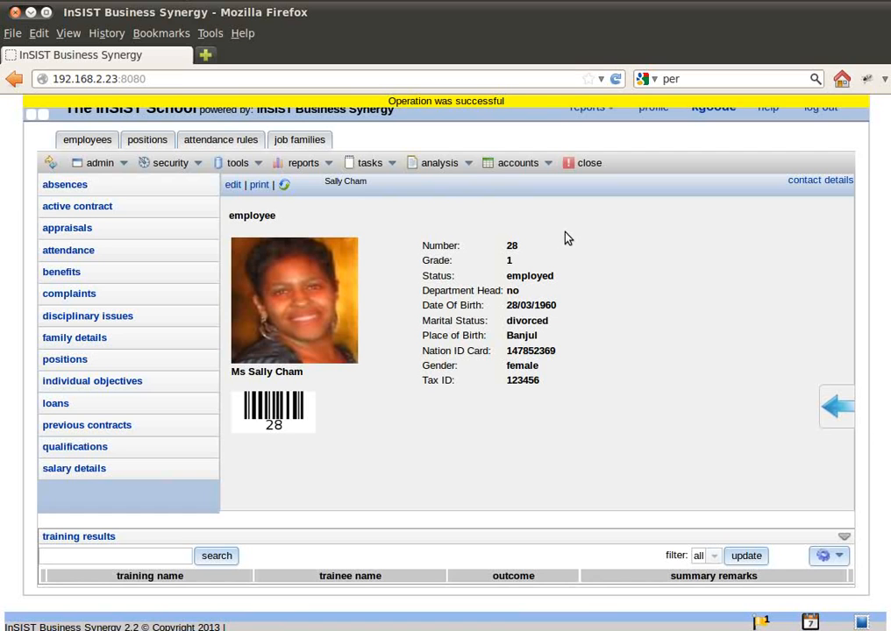
Open the employee's completed Teller 2 appraisal and compute its score.
{"action": "left_click", "coordinate": [70, 231]}
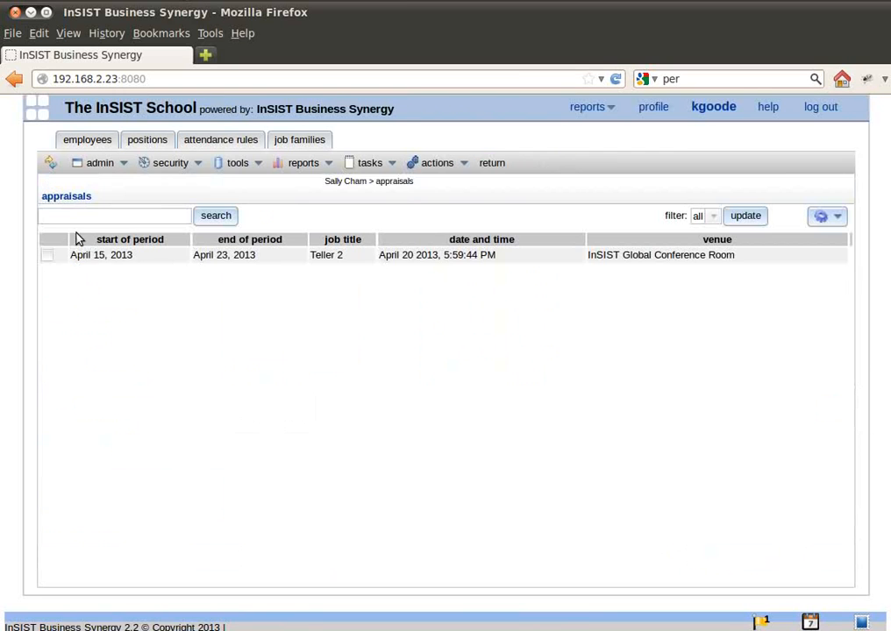
{"action": "left_click", "coordinate": [175, 260]}
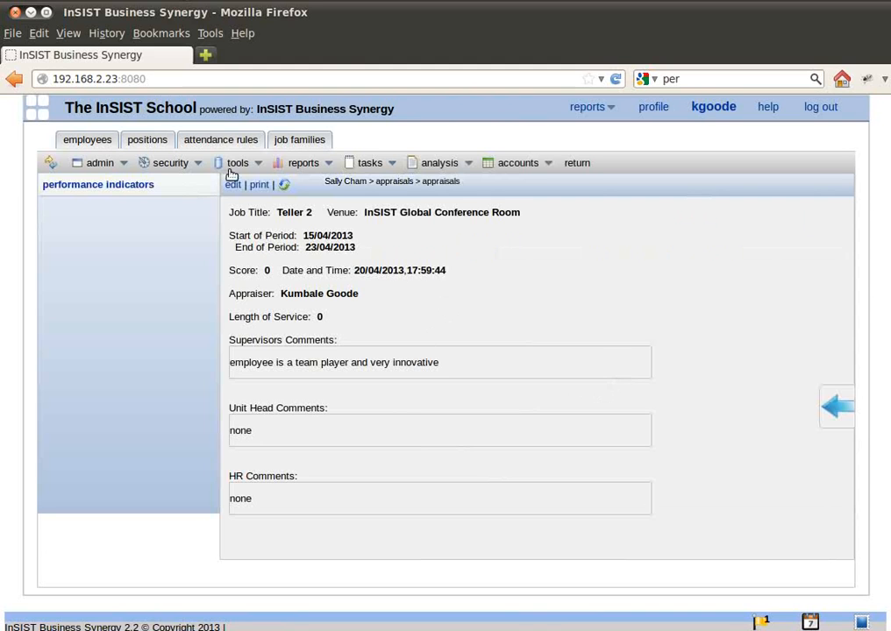
{"action": "left_click", "coordinate": [372, 164]}
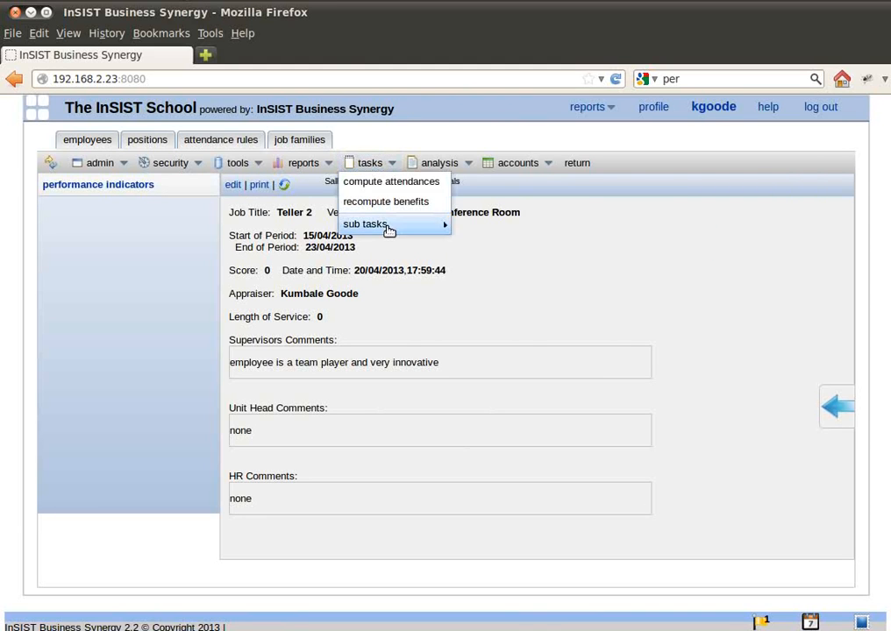
{"action": "mouse_move", "coordinate": [391, 227]}
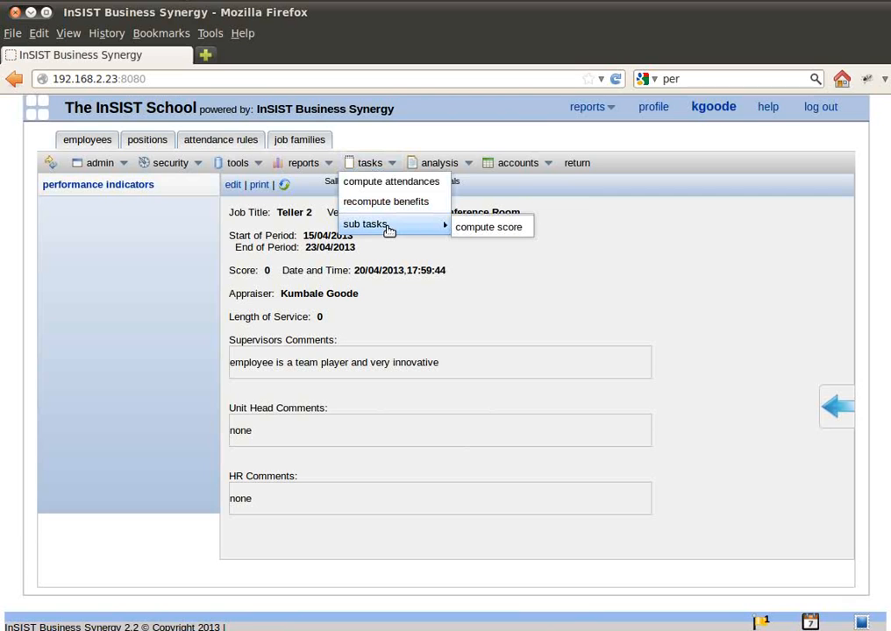
{"action": "left_click", "coordinate": [488, 228]}
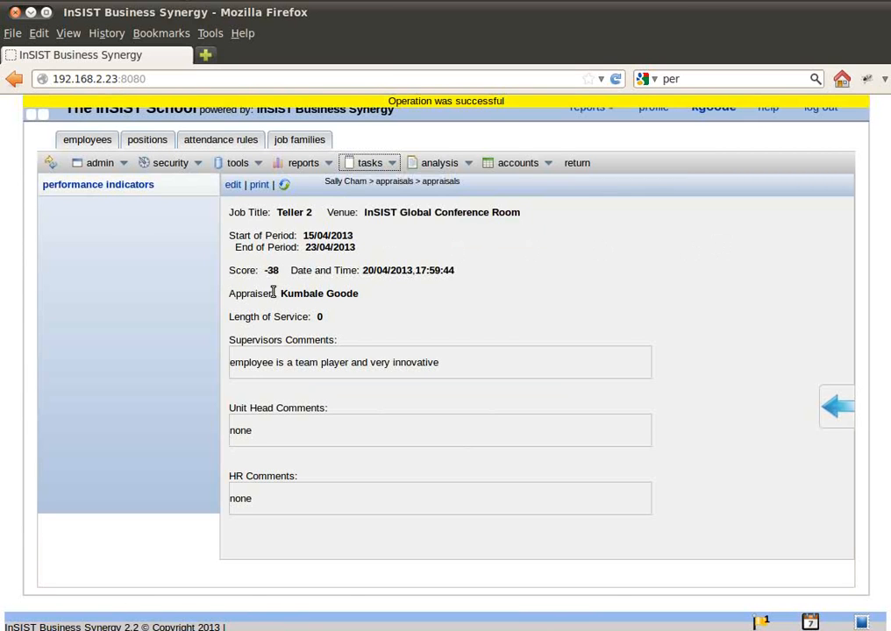
{"action": "left_click_drag", "start_coordinate": [255, 270], "coordinate": [287, 271]}
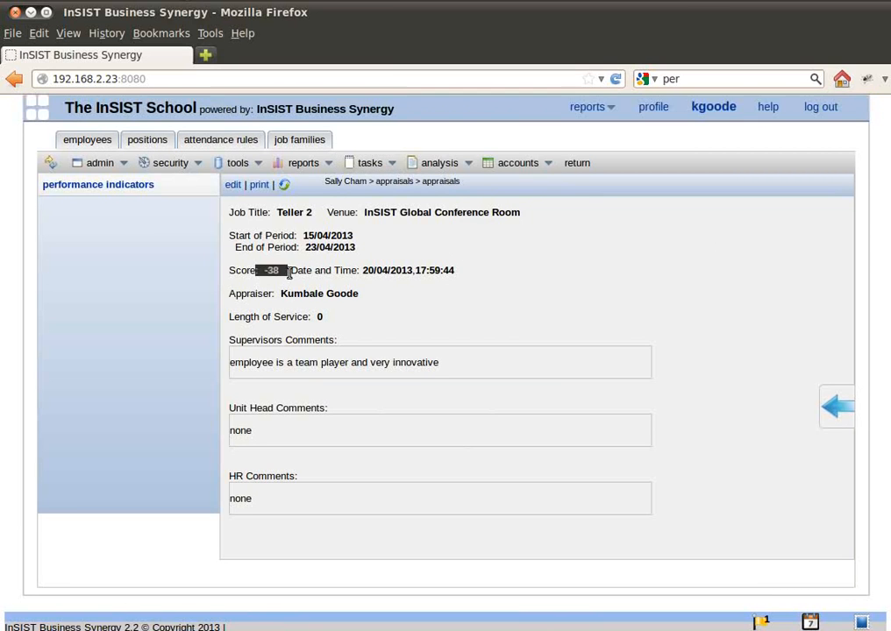
Review the values and statuses of the appraisal's performance indicators, and return to the employee's record.
{"action": "left_click", "coordinate": [104, 185]}
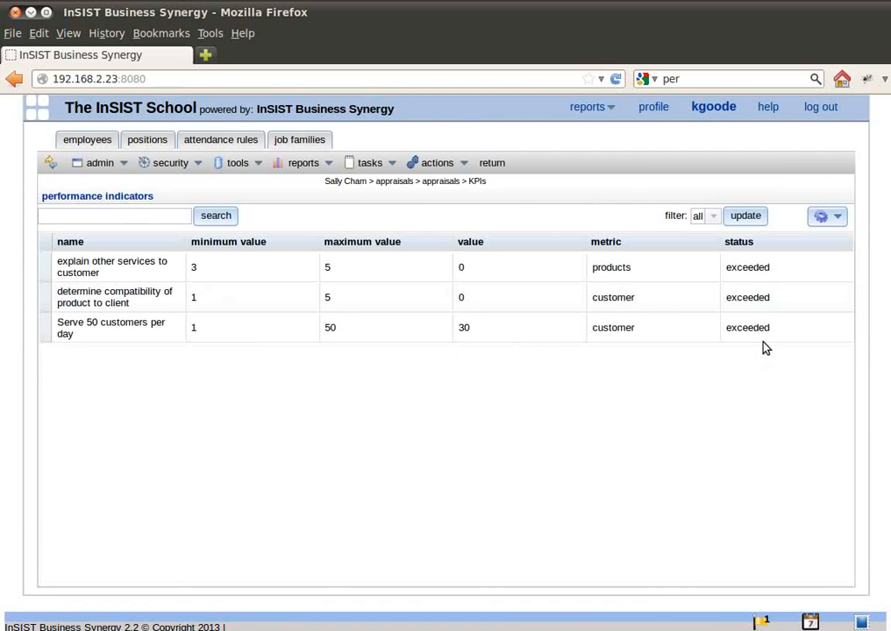
{"action": "left_click", "coordinate": [469, 336]}
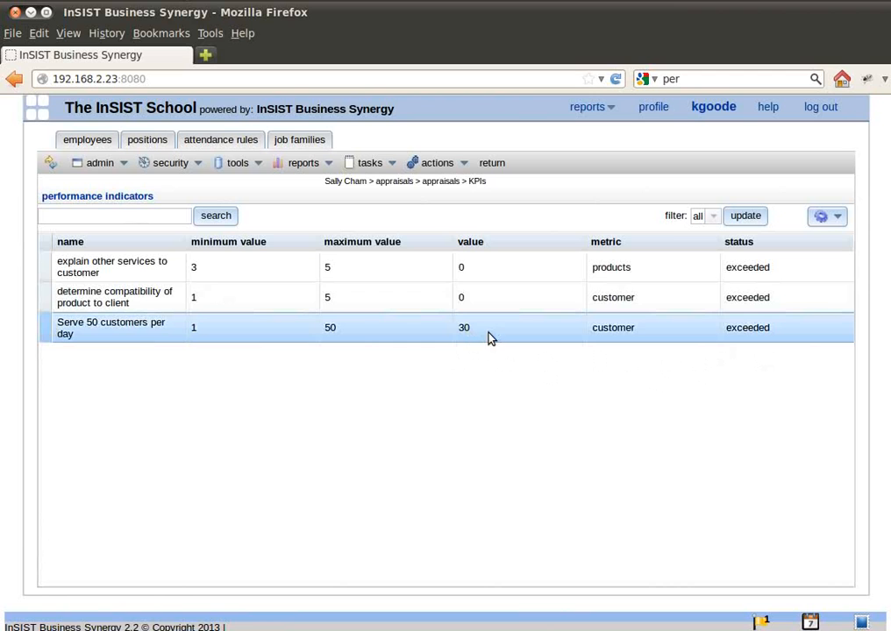
{"action": "left_click", "coordinate": [482, 273]}
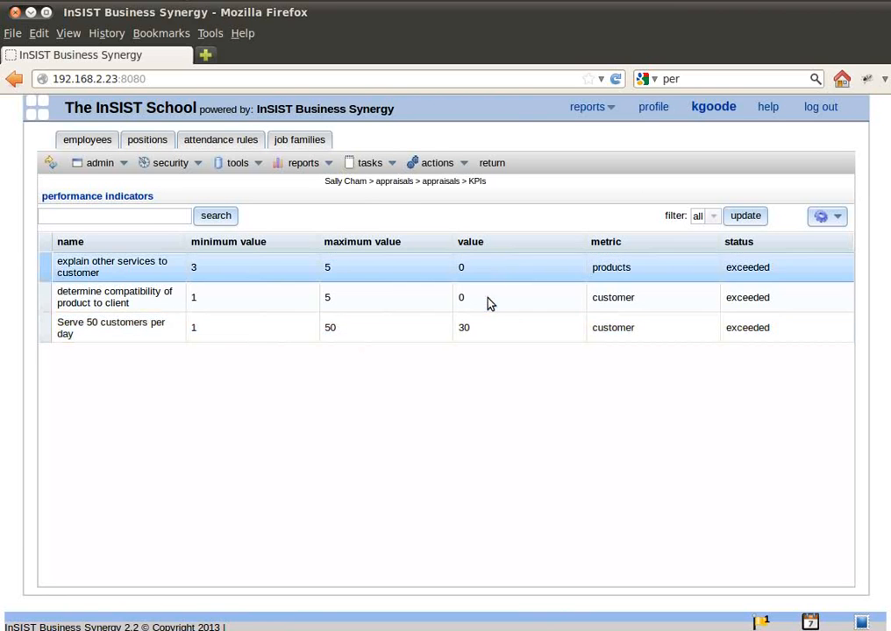
{"action": "left_click", "coordinate": [494, 165]}
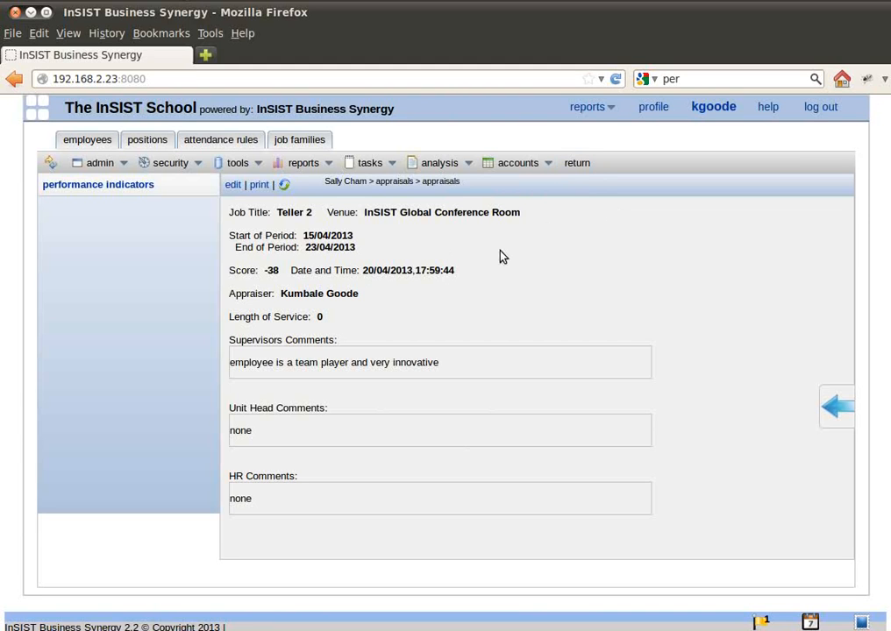
{"action": "left_click", "coordinate": [582, 166]}
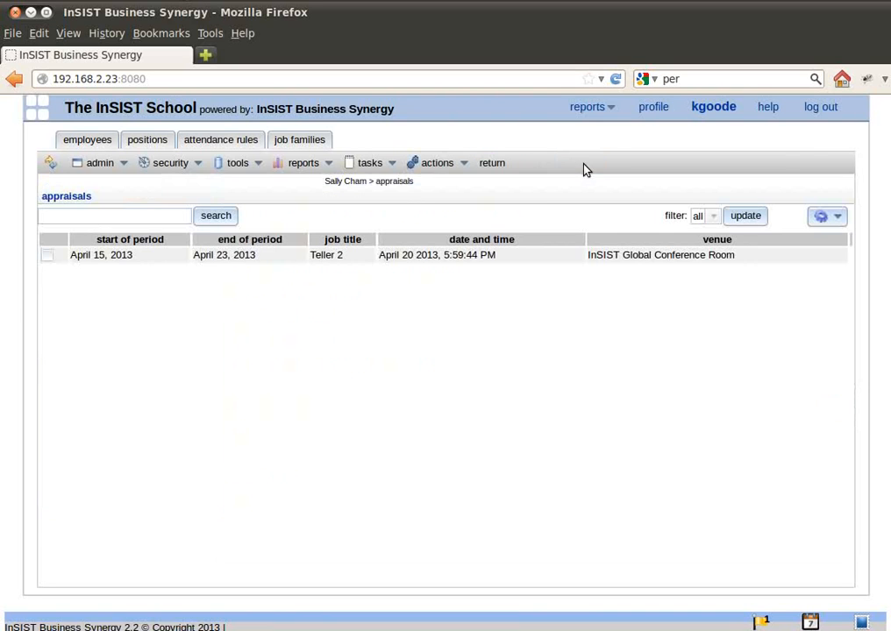
{"action": "left_click", "coordinate": [496, 166]}
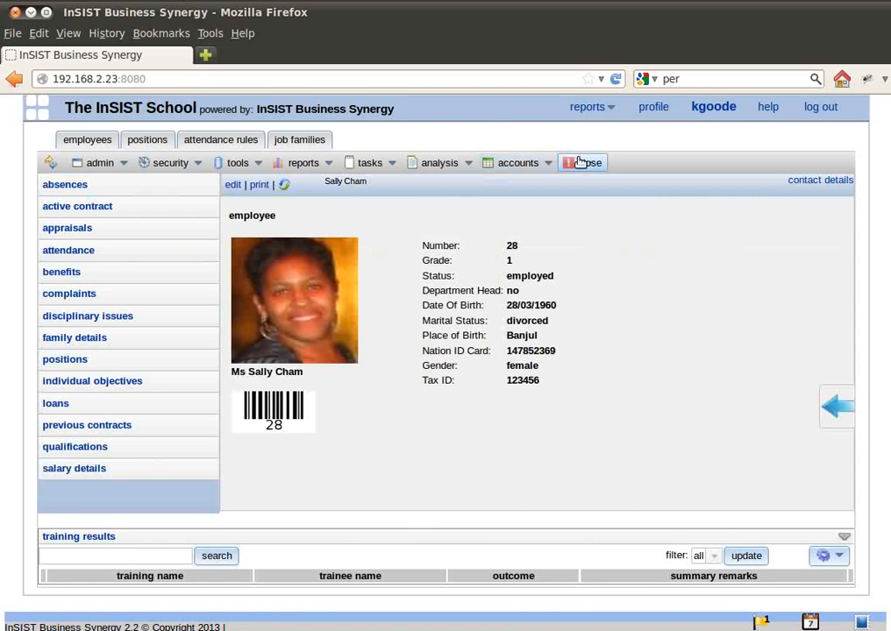